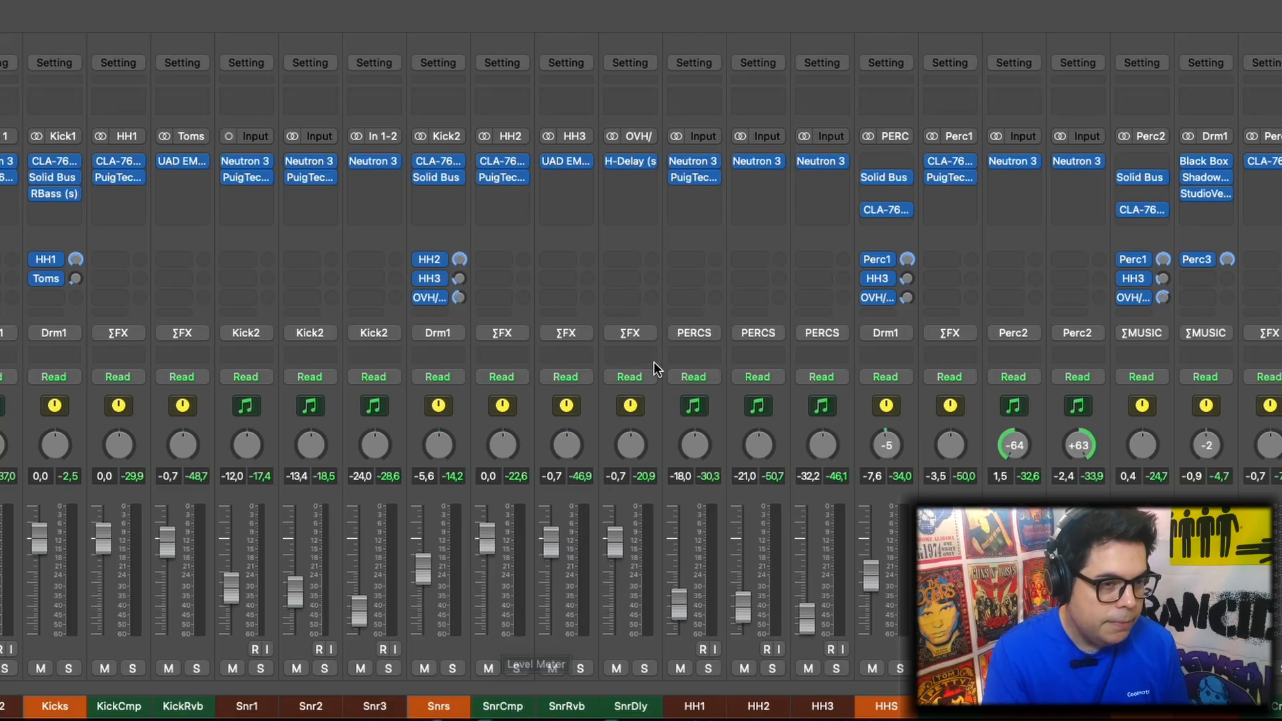
Play back the drum mix and identify the Snrs bus and its Snr1, Snr2 and Snr3 source channels by selecting them
{"action": "key", "text": "space"}
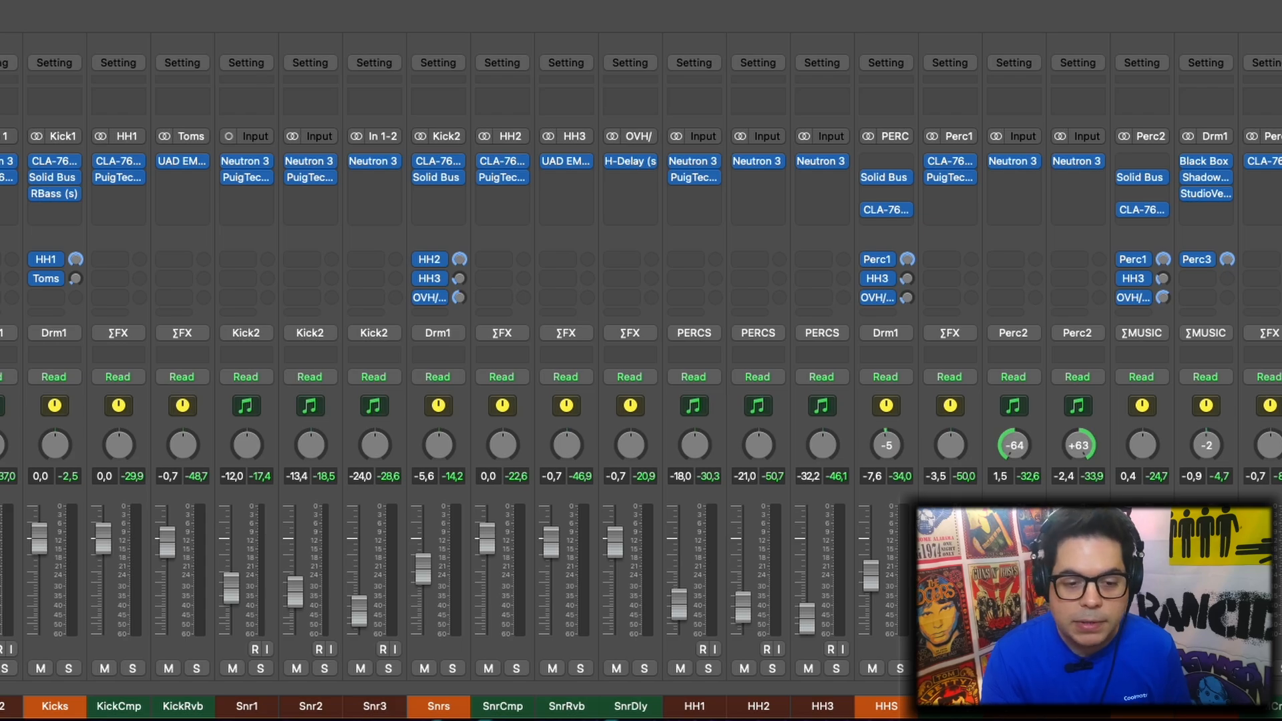
{"action": "key", "text": "space"}
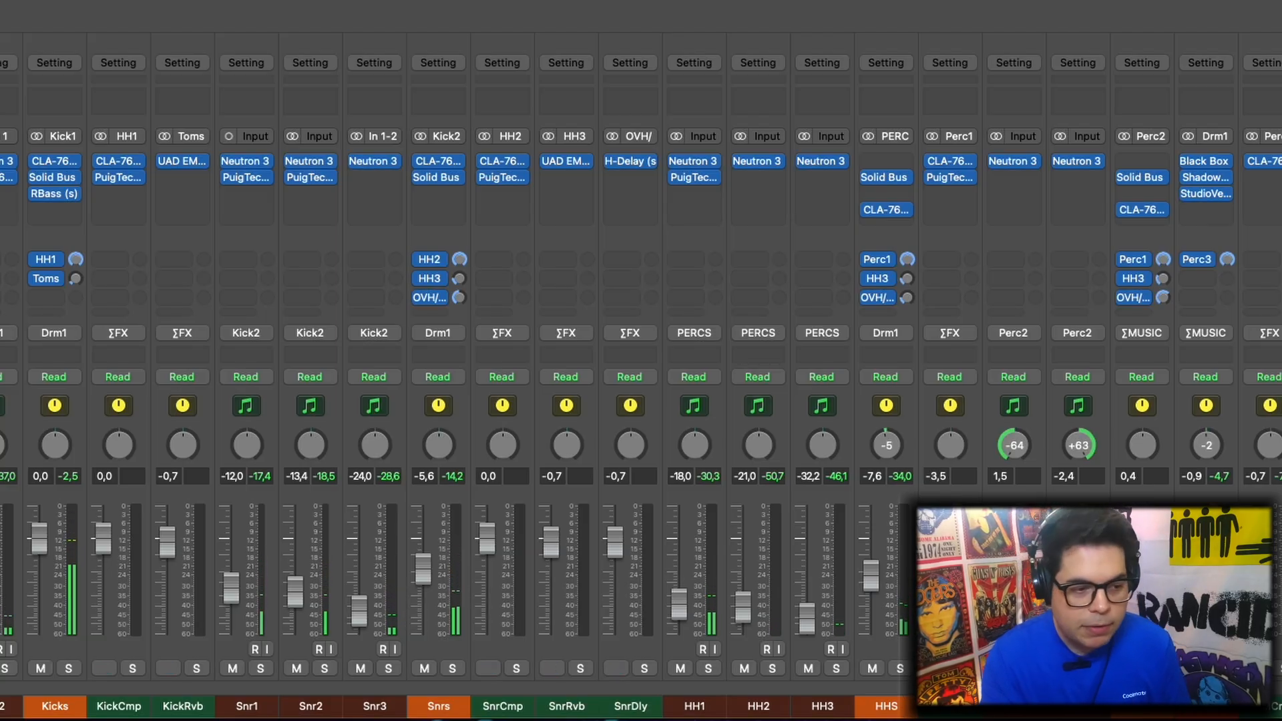
{"action": "left_click", "coordinate": [444, 710]}
{"action": "left_click", "coordinate": [251, 711]}
{"action": "left_click", "coordinate": [308, 710]}
{"action": "left_click", "coordinate": [388, 709]}
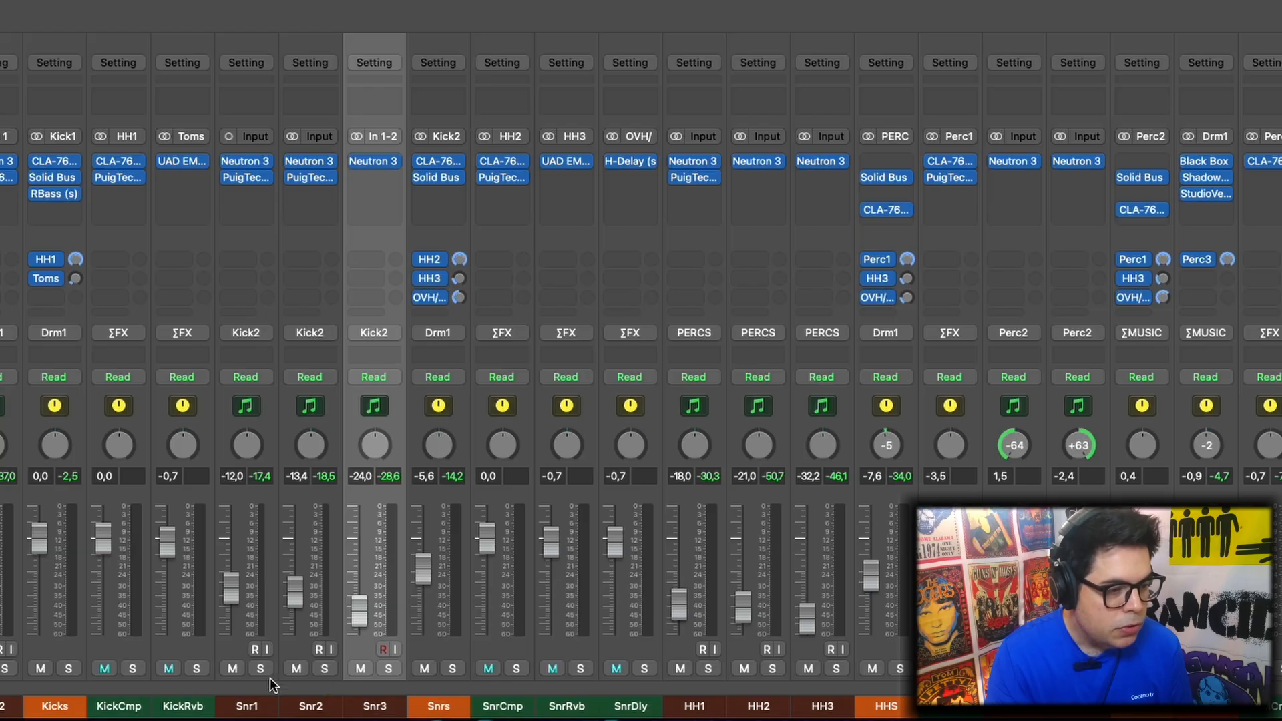
{"action": "left_click", "coordinate": [251, 707]}
{"action": "left_click", "coordinate": [378, 709]}
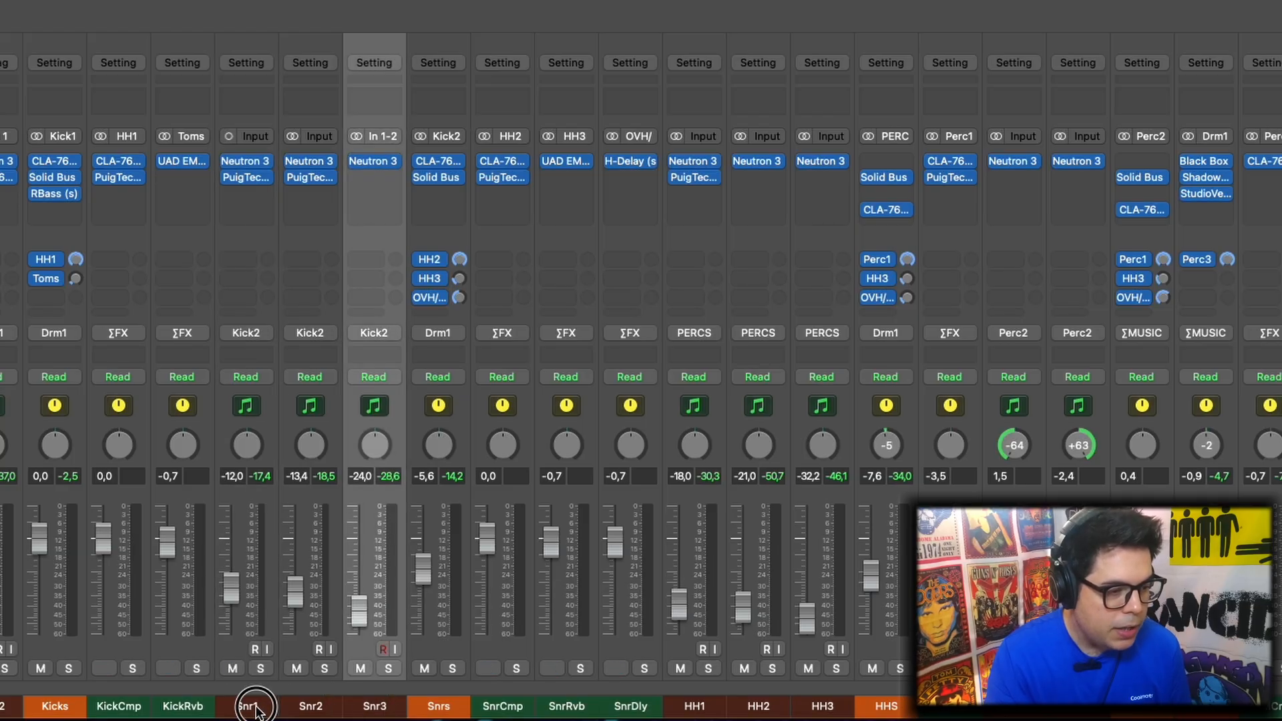
{"action": "left_click", "coordinate": [254, 710]}
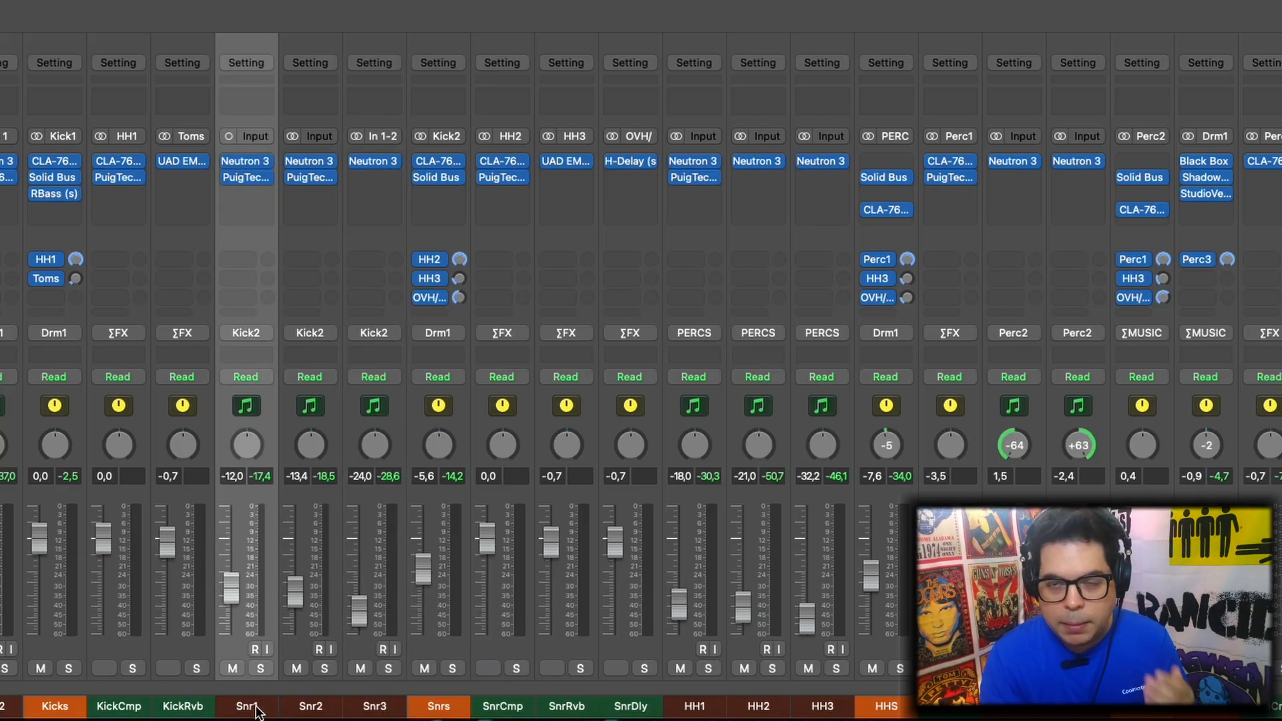
{"action": "left_click", "coordinate": [305, 710]}
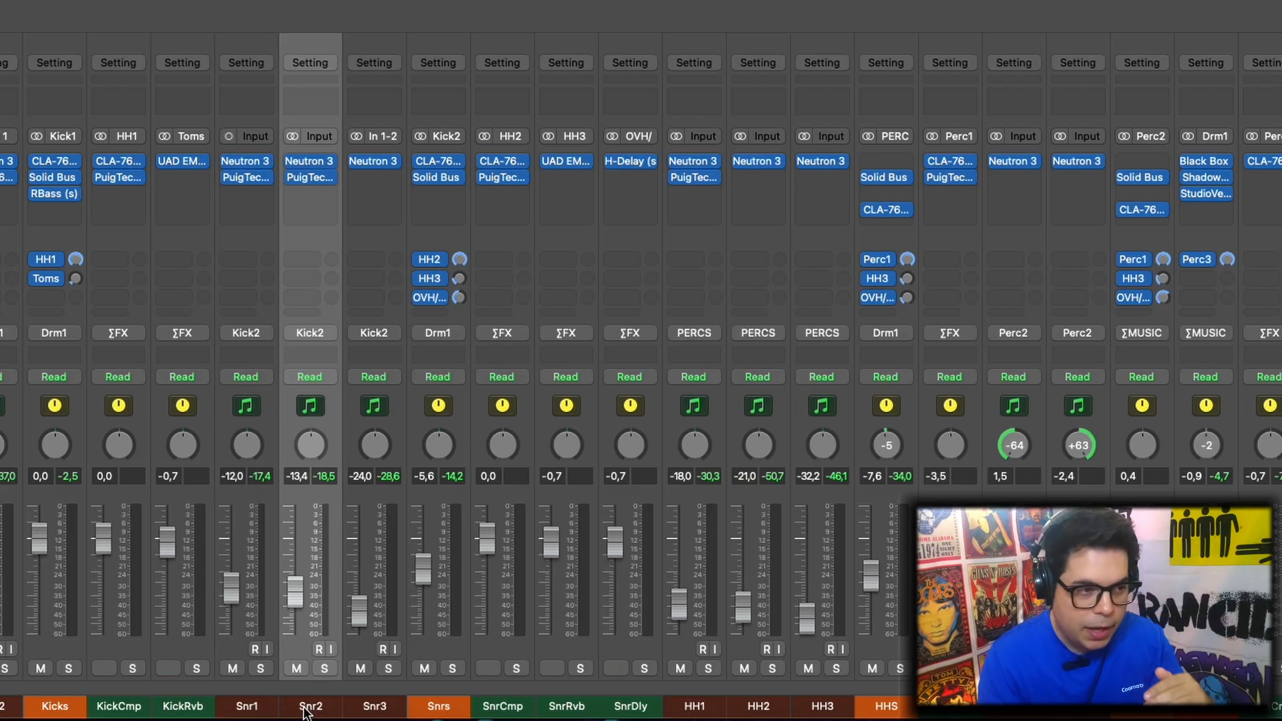
Solo the Snr1 channel and play it back on its own
{"action": "left_click", "coordinate": [260, 669]}
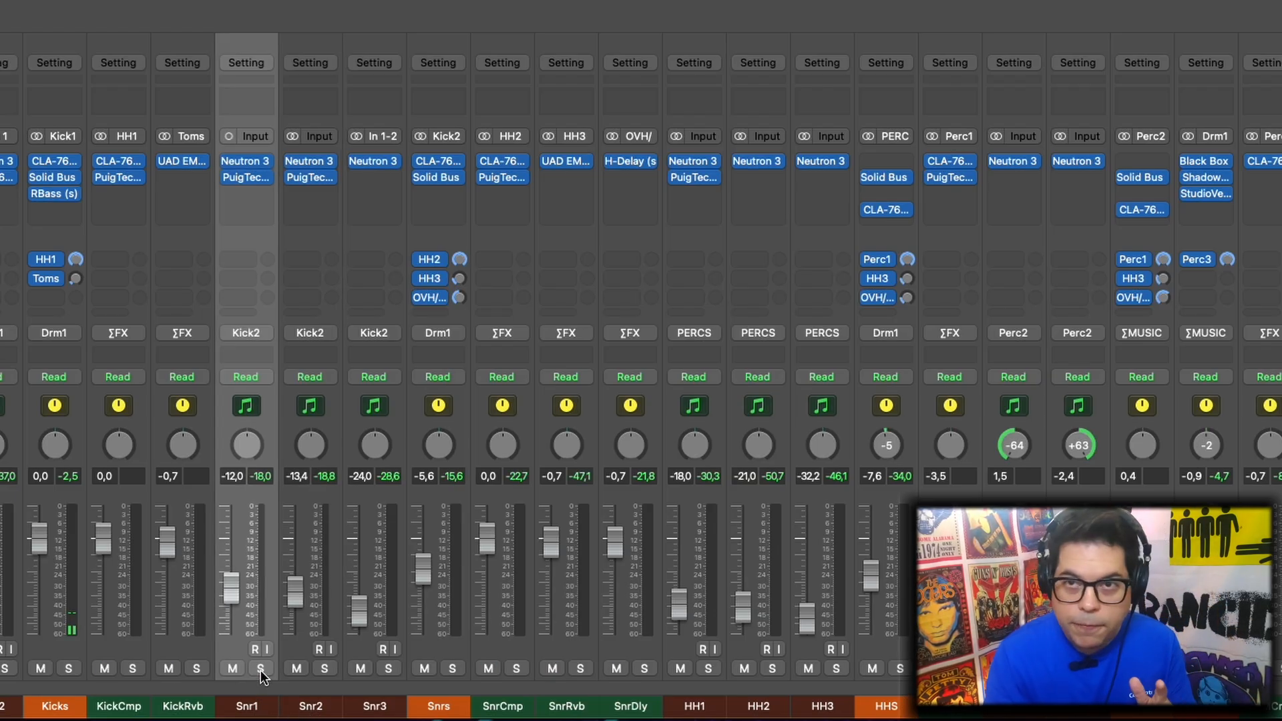
{"action": "left_click", "coordinate": [261, 669]}
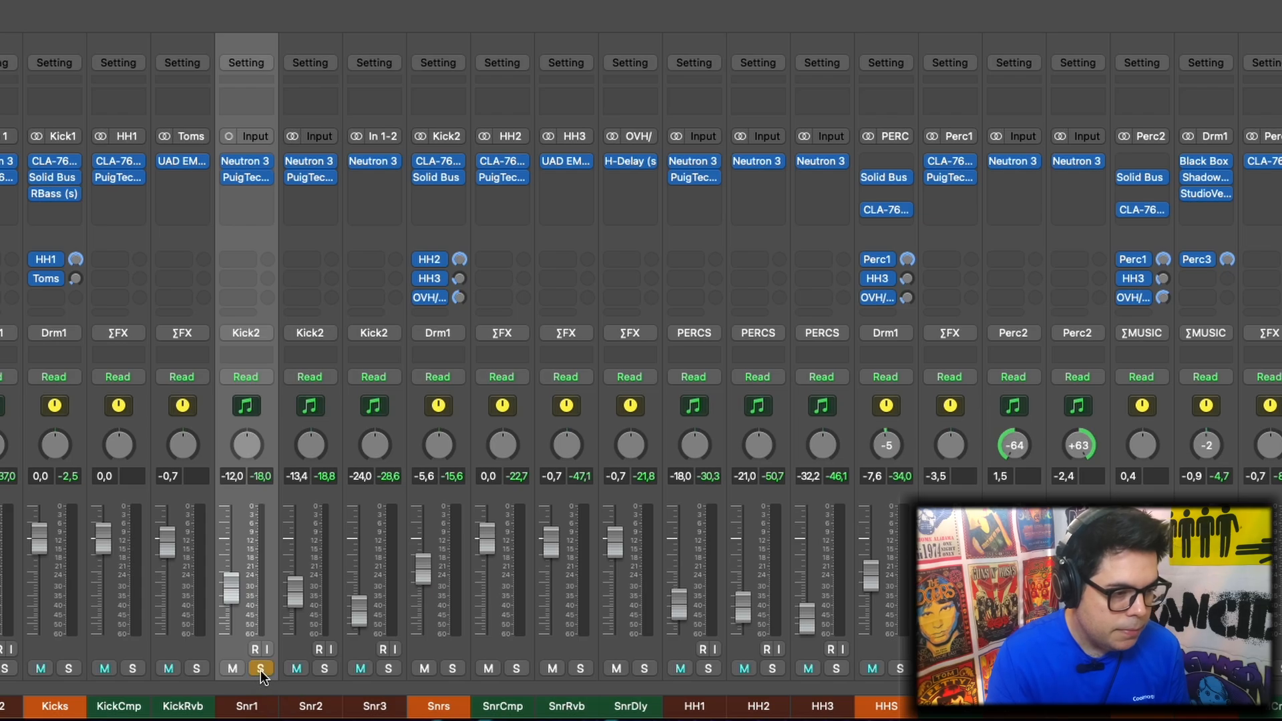
{"action": "key", "text": "space"}
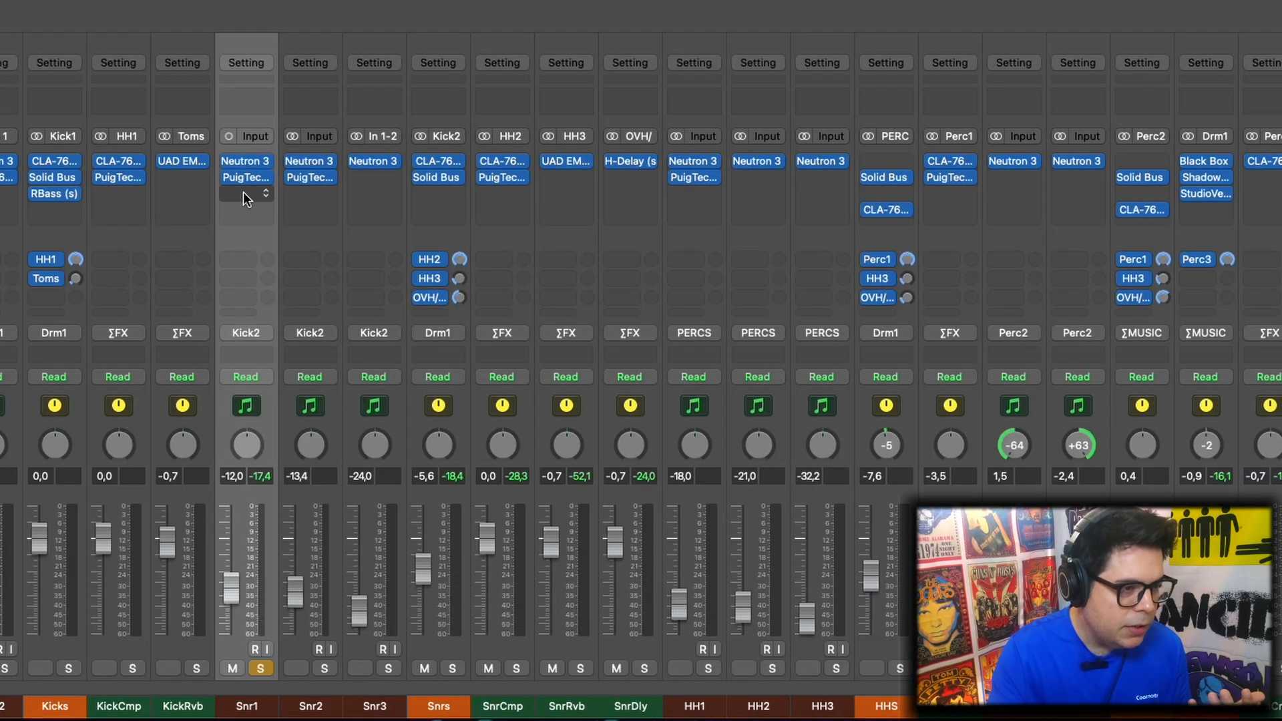
Review the settings of the Neutron 3 Equalizer and the PuigTec MEQ5 inserted on Snr1, closing each plug-in after viewing
{"action": "left_click", "coordinate": [248, 163]}
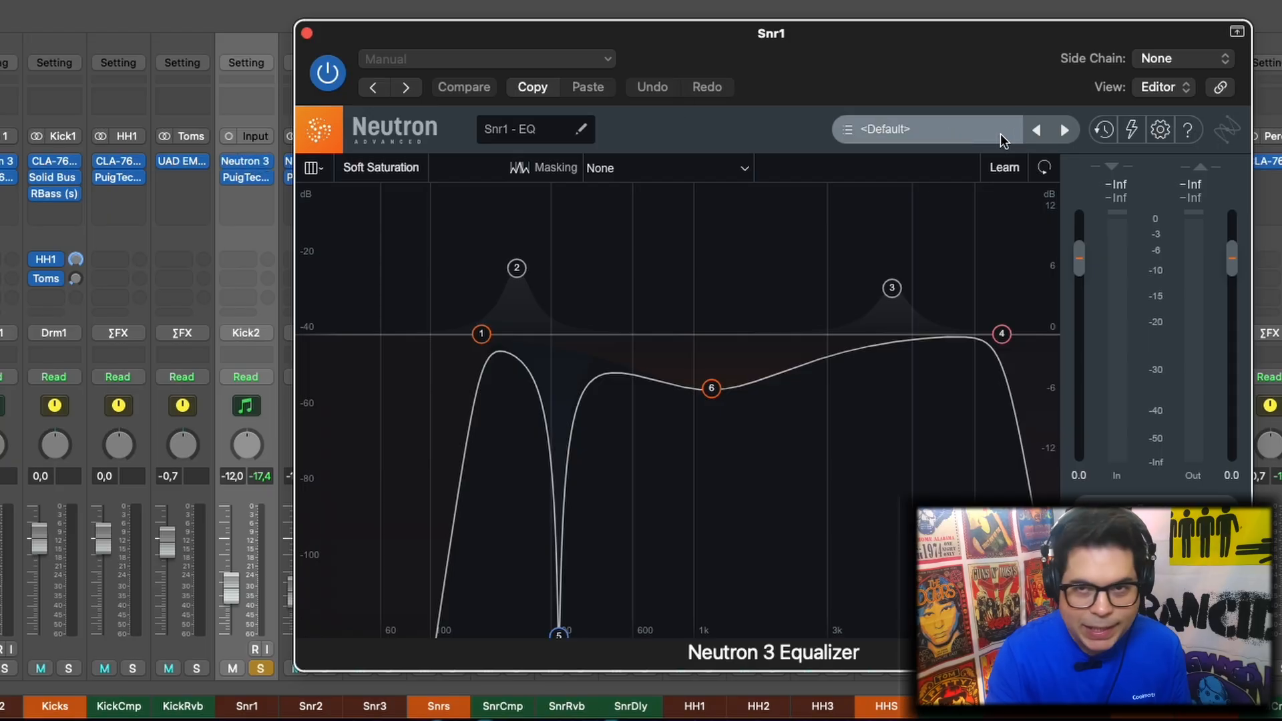
{"action": "left_click", "coordinate": [307, 33]}
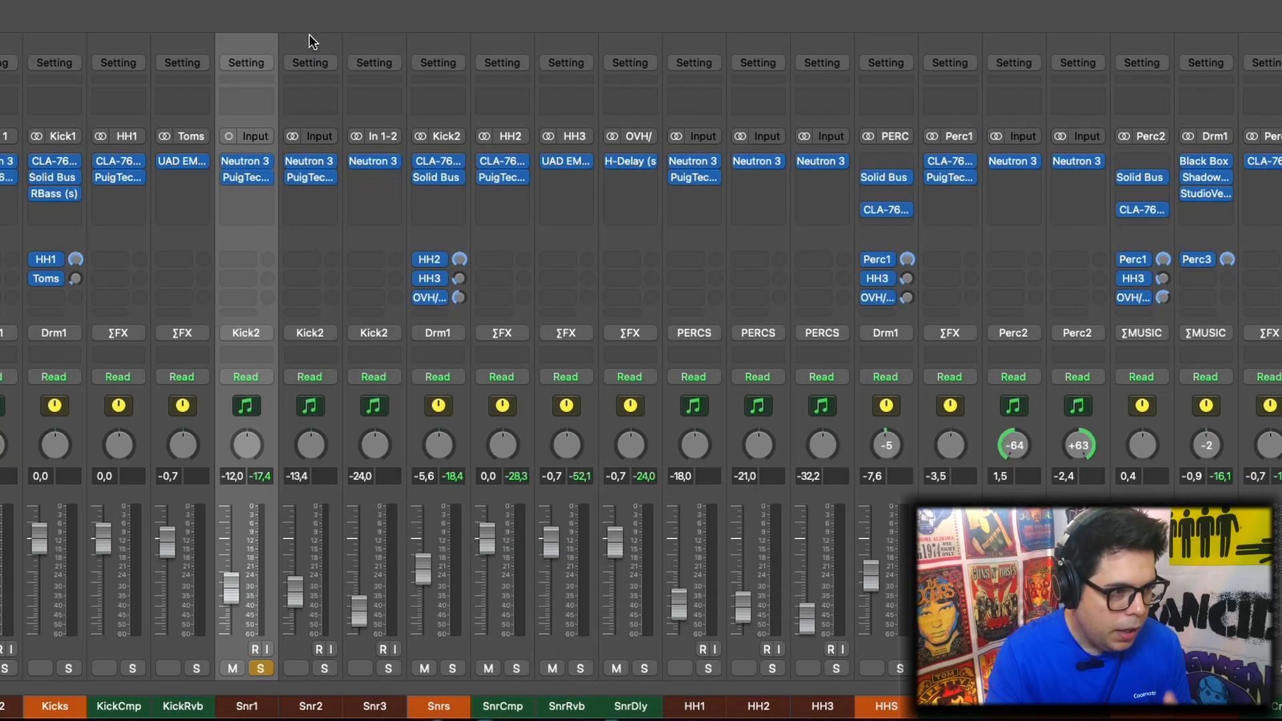
{"action": "left_click", "coordinate": [247, 177]}
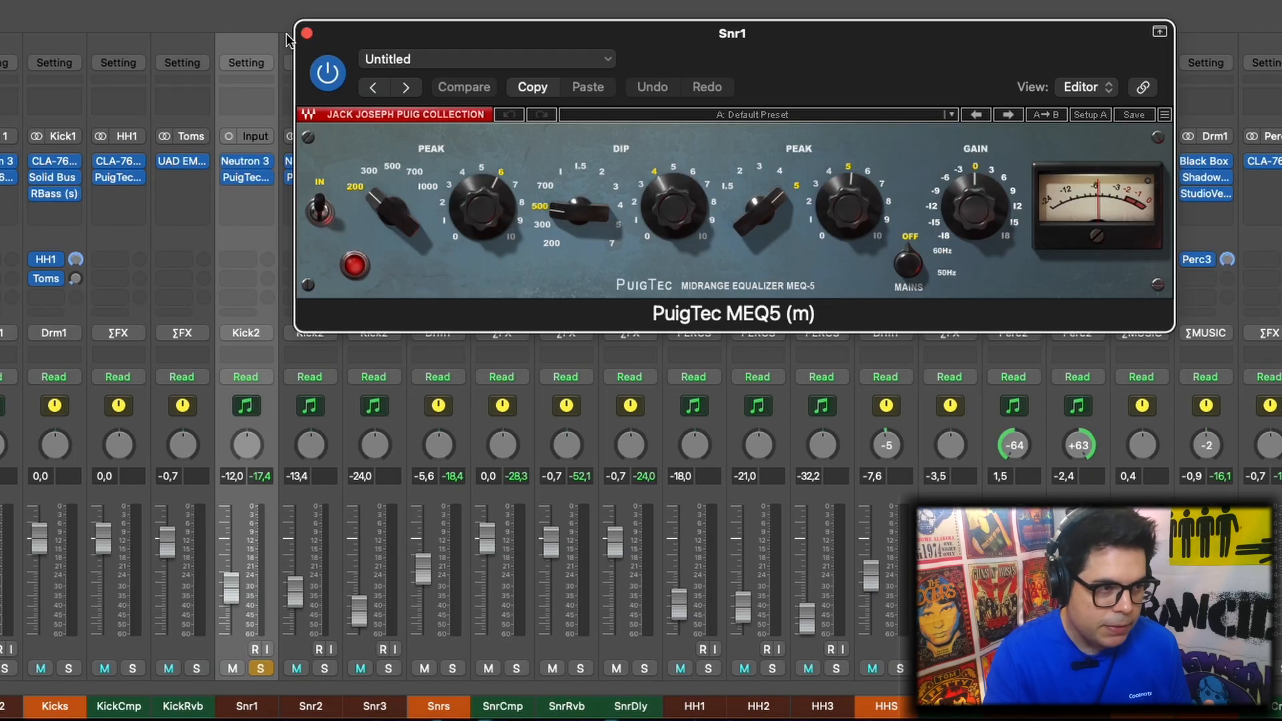
{"action": "left_click", "coordinate": [308, 33]}
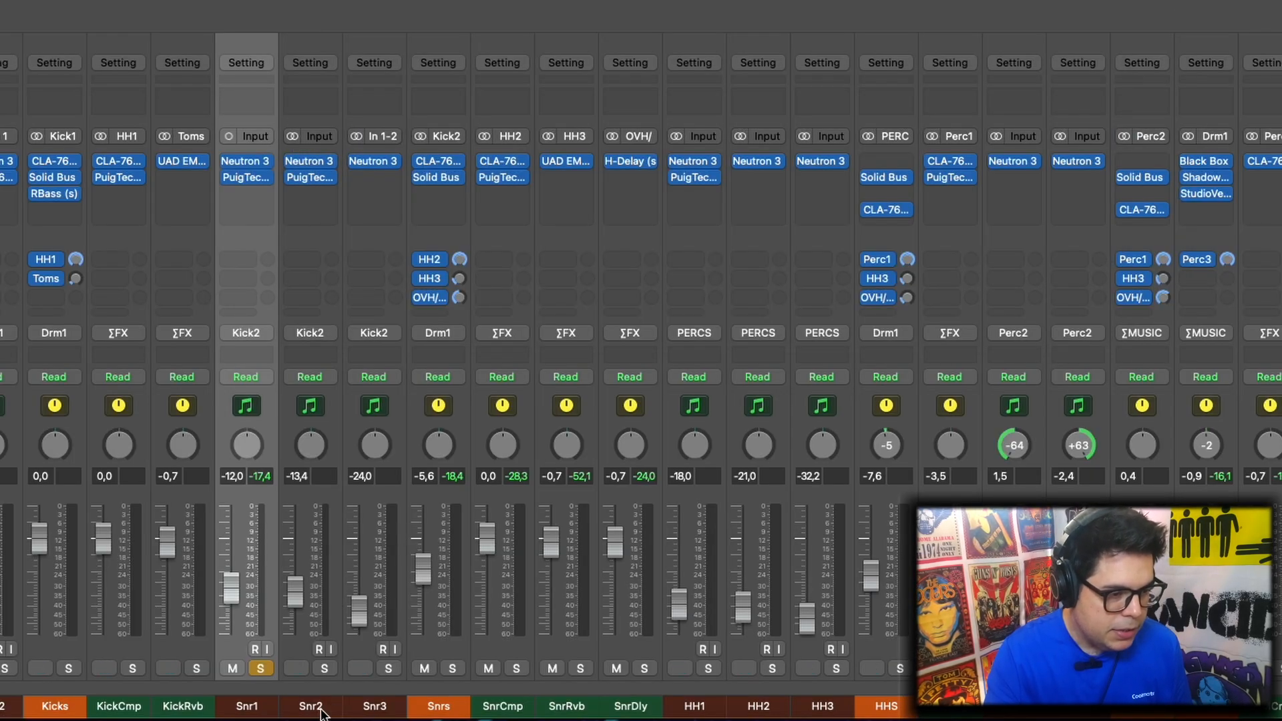
Select Snr2, solo it in place of Snr1 and play it back
{"action": "left_click", "coordinate": [310, 704]}
{"action": "left_click", "coordinate": [324, 669]}
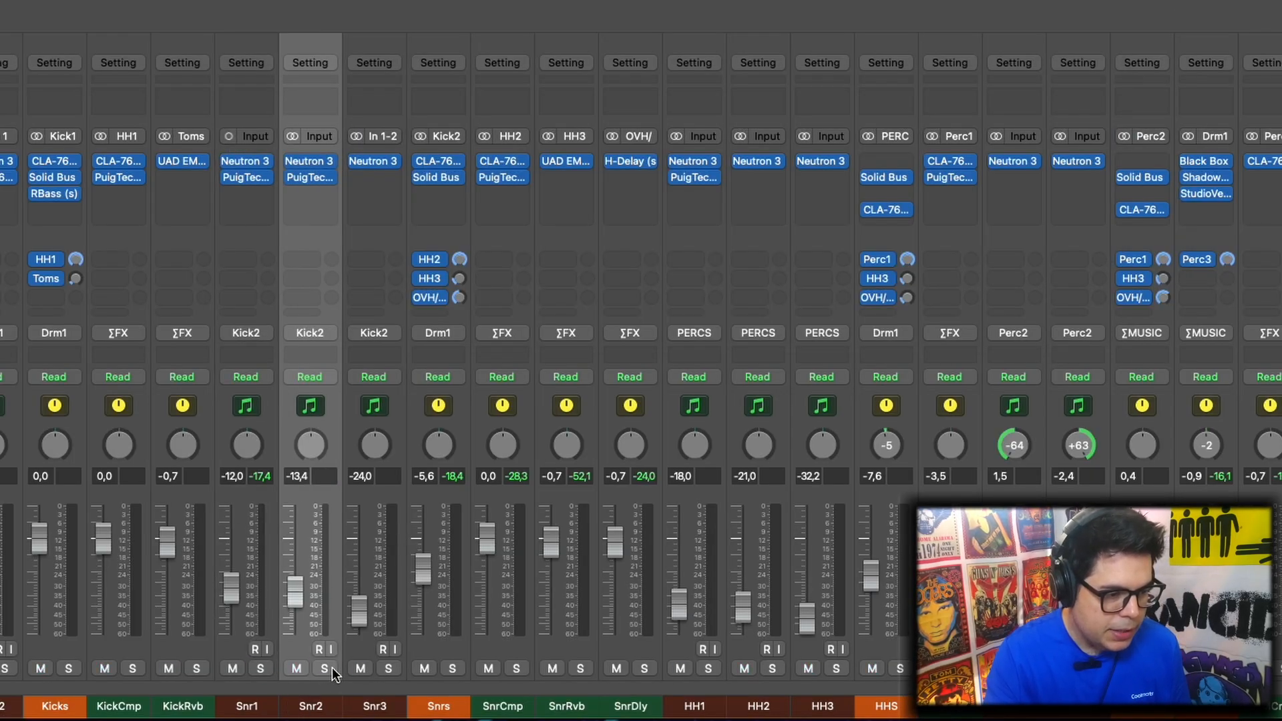
{"action": "key", "text": "space"}
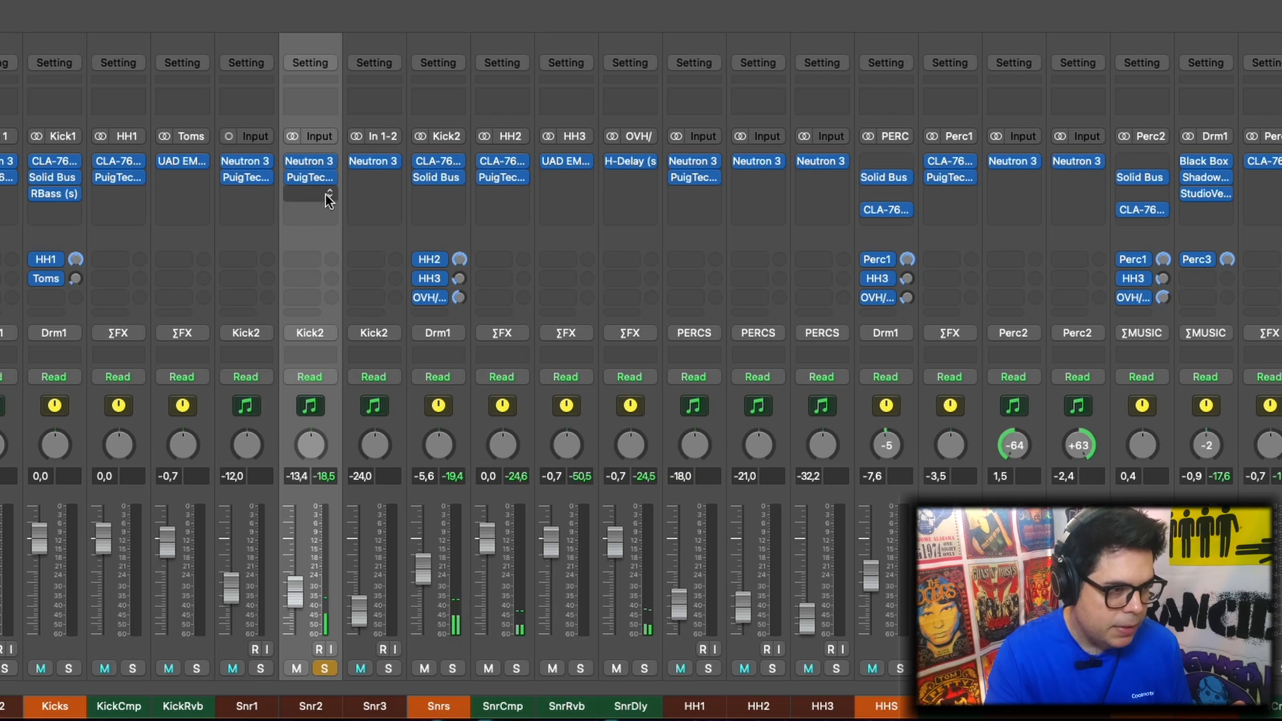
Review the Neutron 3 Equalizer and PuigTec MEQ5 settings on Snr2, closing each plug-in after viewing
{"action": "left_click", "coordinate": [310, 162]}
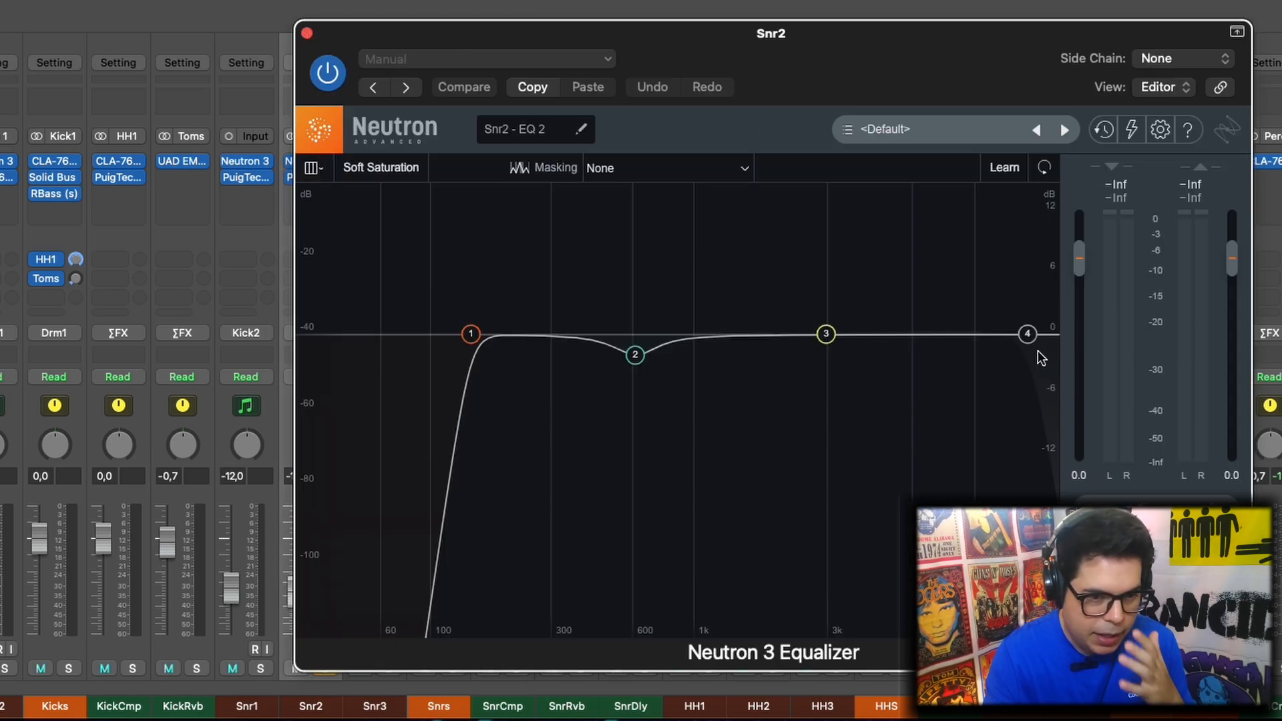
{"action": "left_click", "coordinate": [307, 32]}
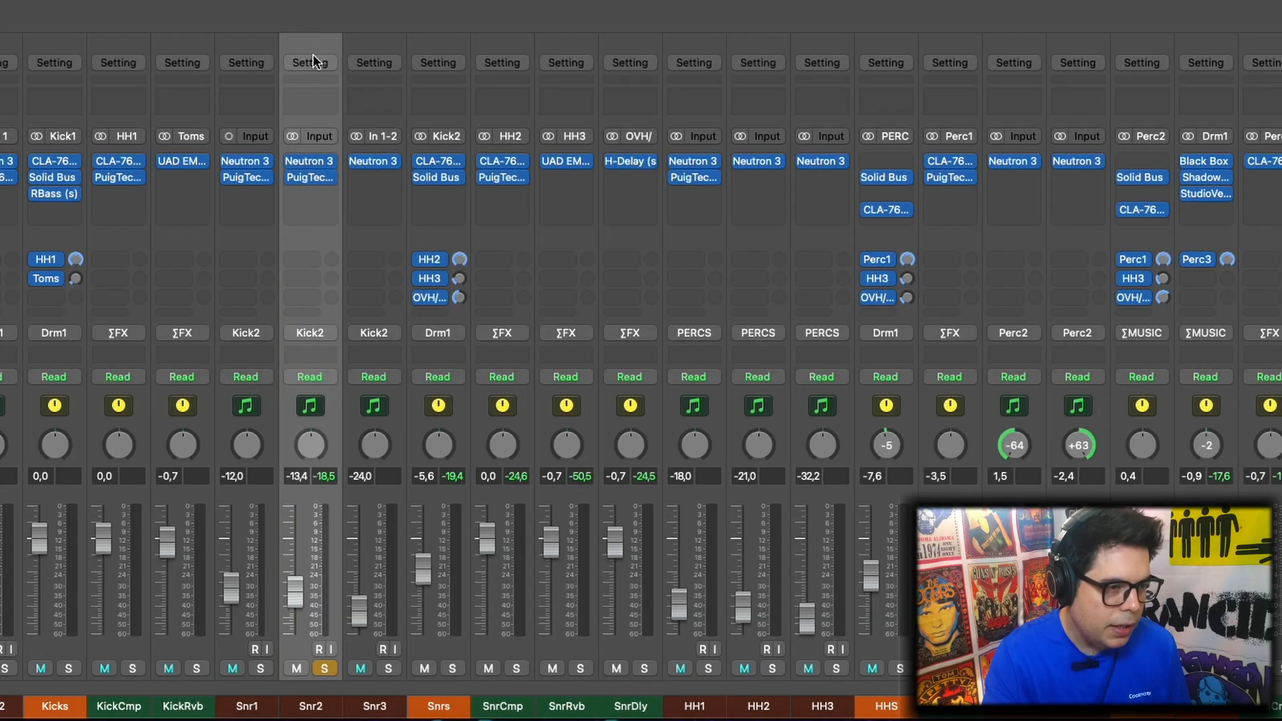
{"action": "left_click", "coordinate": [310, 179]}
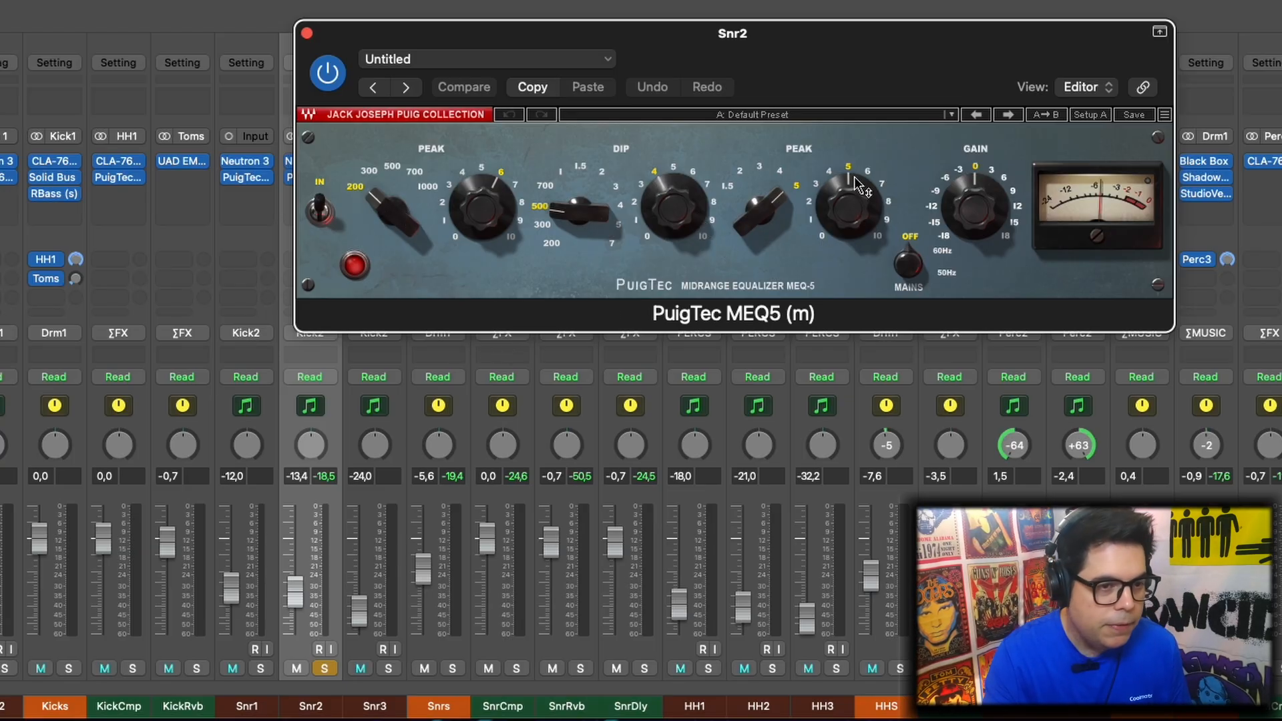
{"action": "left_click", "coordinate": [306, 32]}
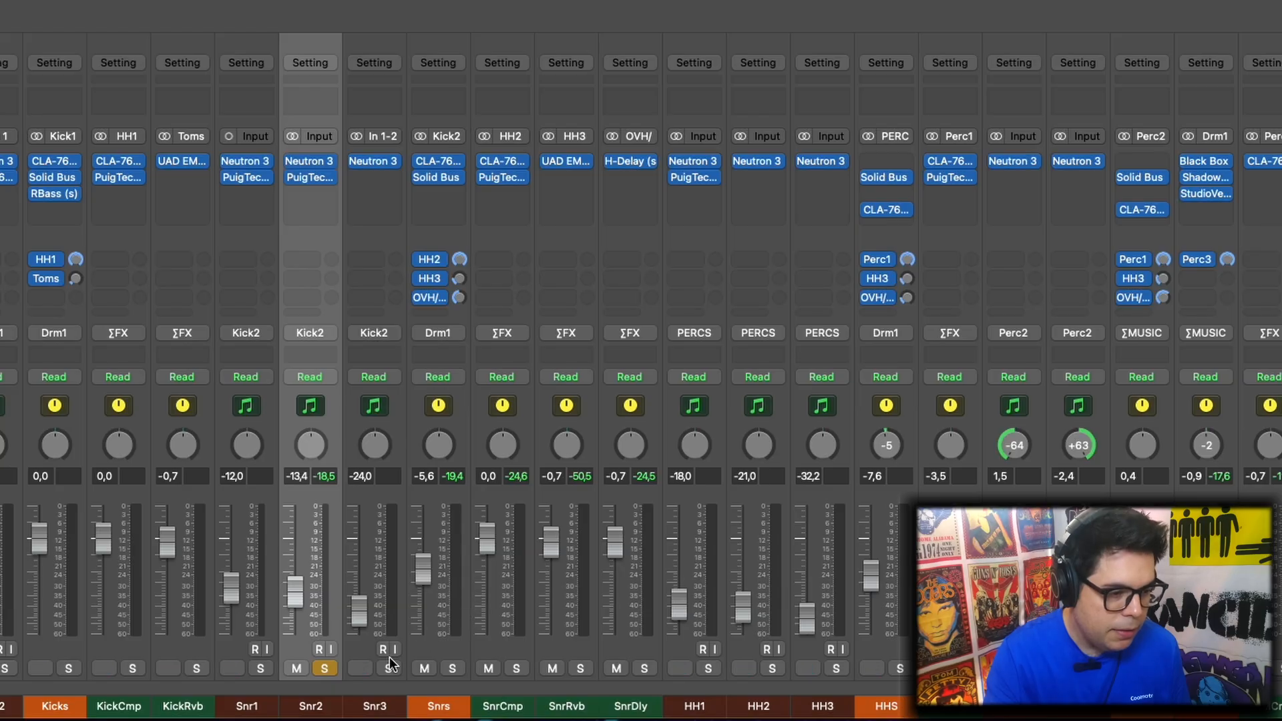
Move the solo from Snr2 to Snr3 to audition it, and on to the Snrs bus, leaving that bus soloed and selected
{"action": "left_click", "coordinate": [323, 666]}
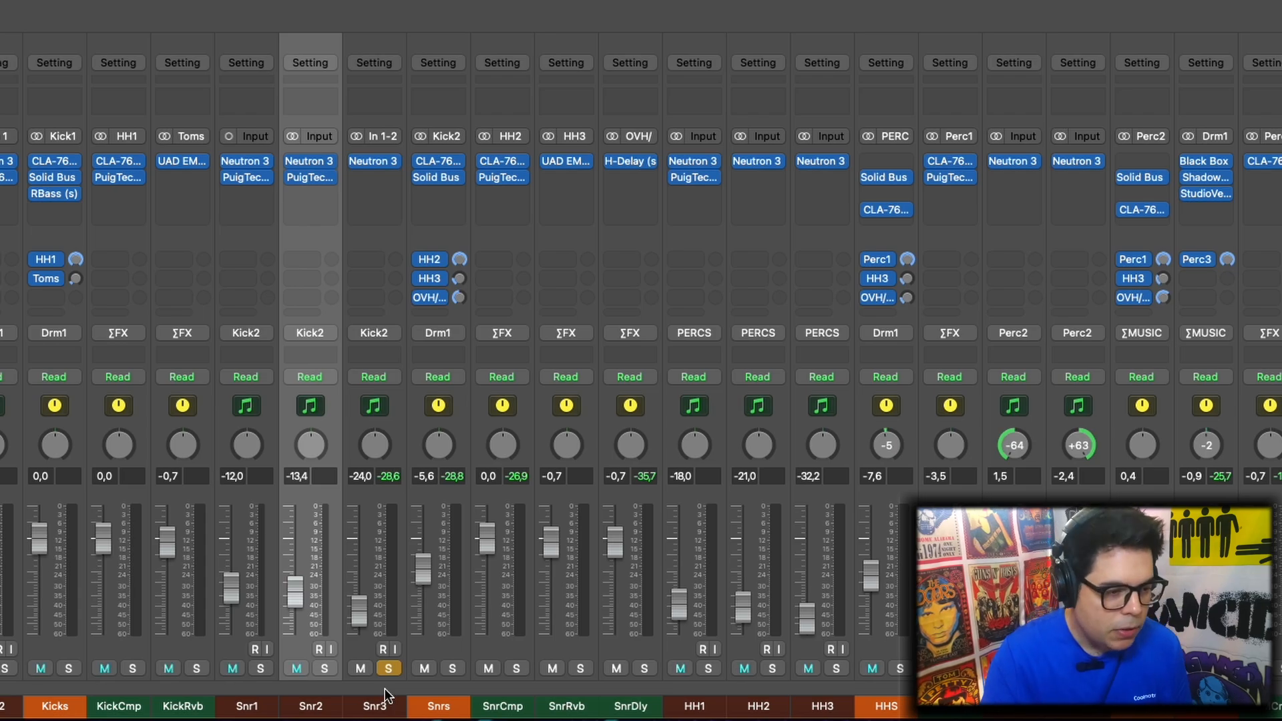
{"action": "left_click", "coordinate": [453, 669], "text": "alt"}
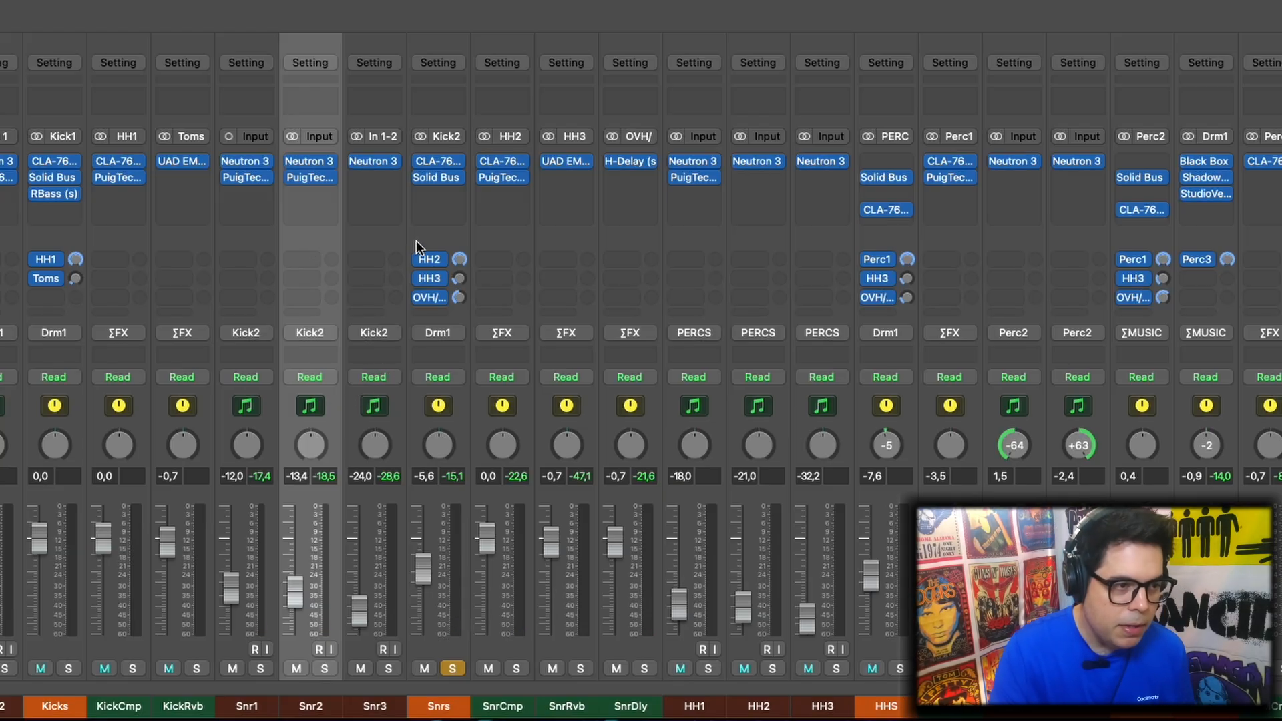
{"action": "left_click", "coordinate": [431, 709]}
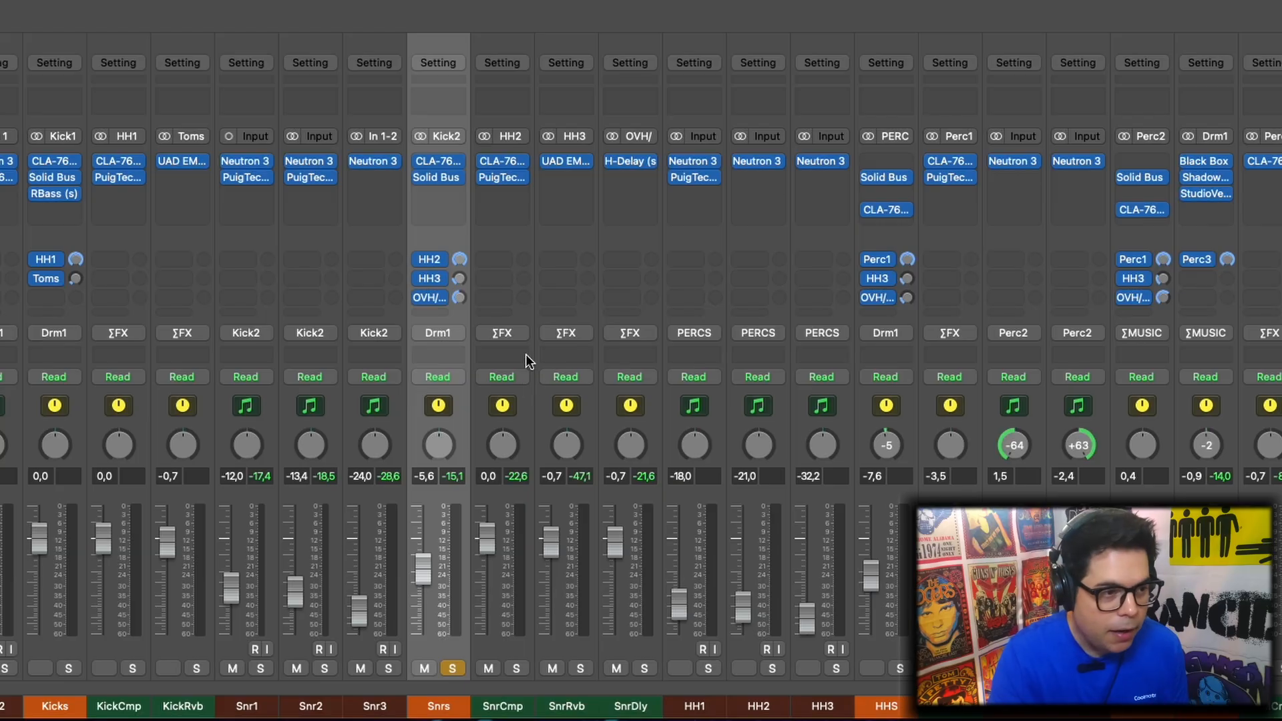
Review the CLA-76 compressor and Solid Bus Comp settings on the Snrs bus, closing each plug-in after viewing
{"action": "left_click", "coordinate": [441, 160]}
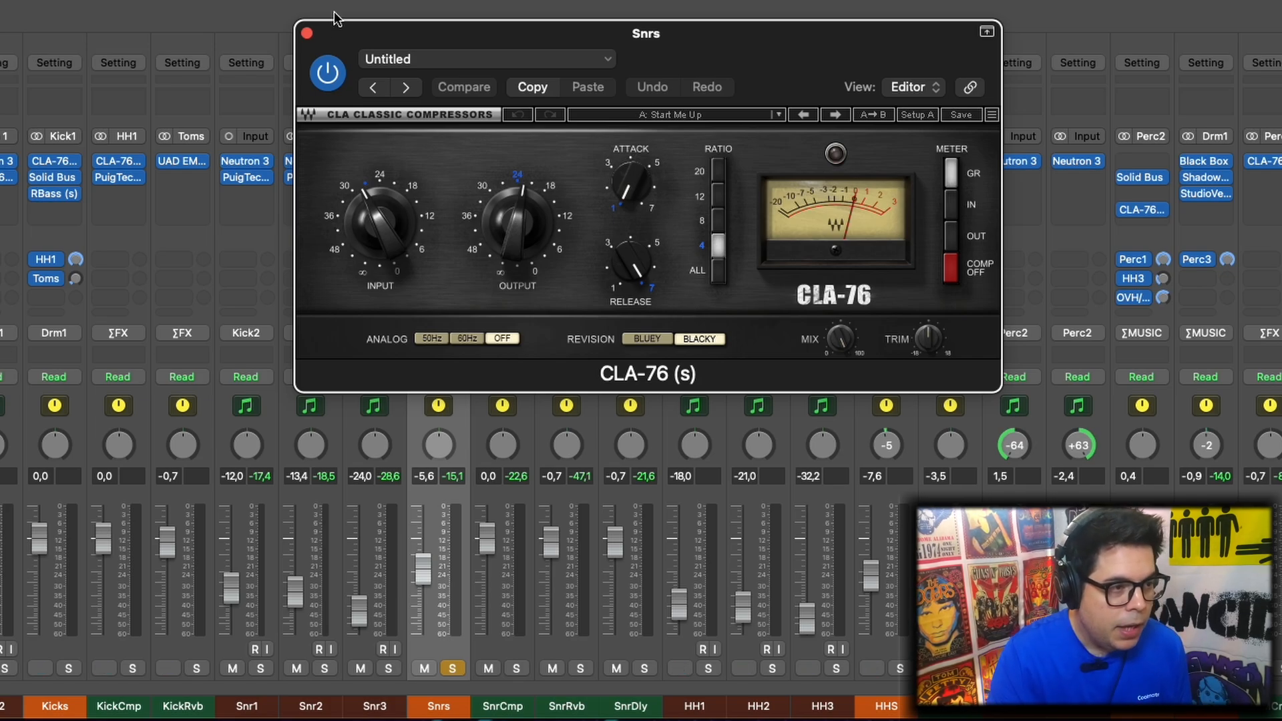
{"action": "left_click", "coordinate": [307, 33]}
{"action": "left_click", "coordinate": [442, 179]}
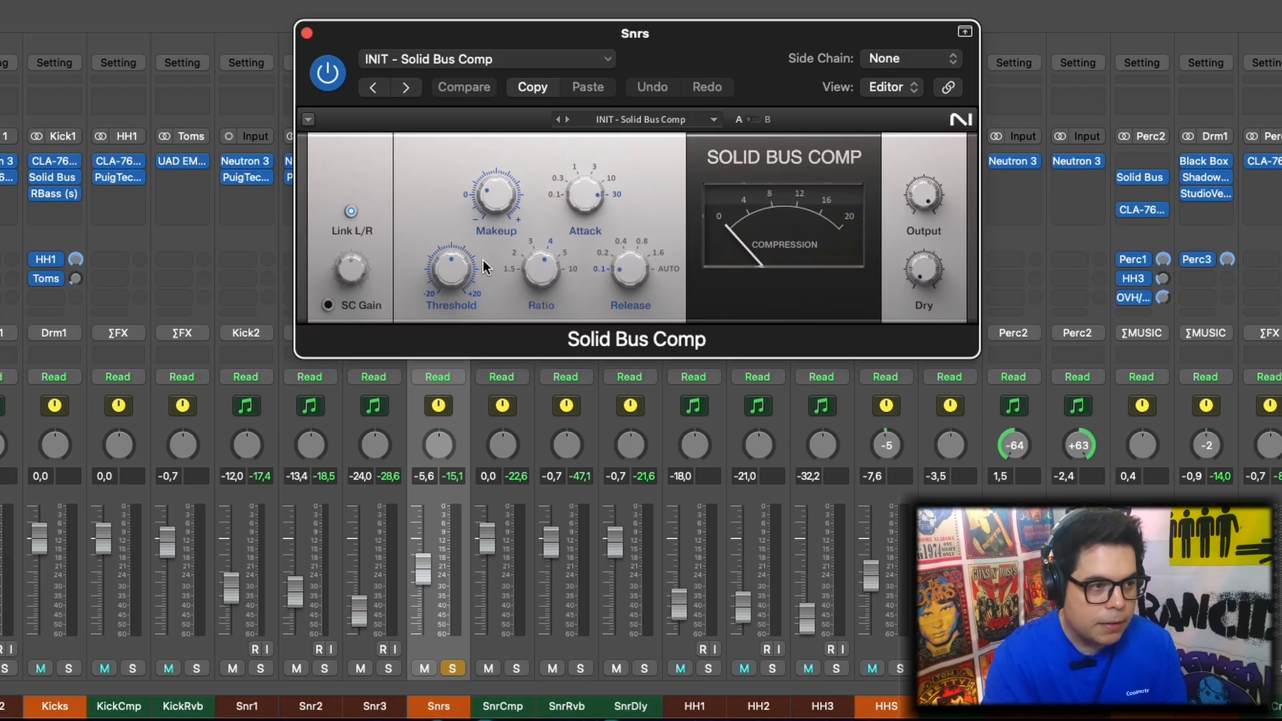
{"action": "left_click", "coordinate": [305, 32]}
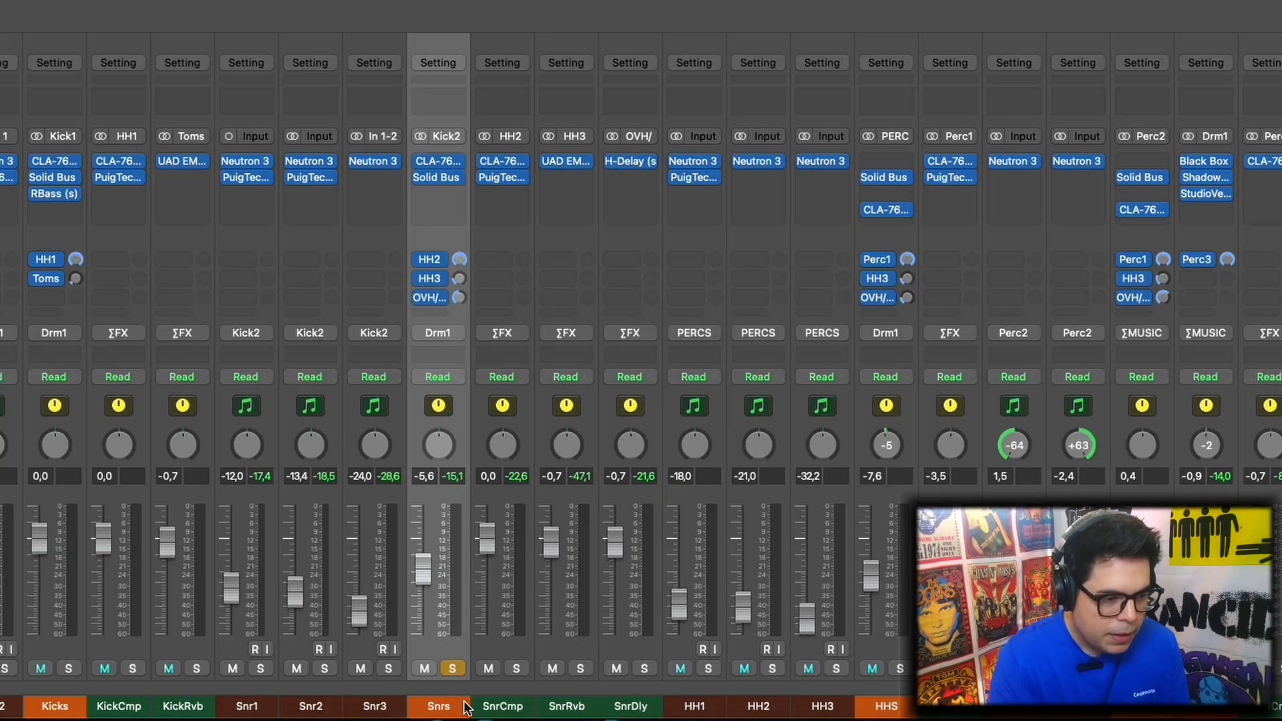
Go through the SnrCmp, SnrRvb and SnrDly effect channels and review the CLA-76 compressor settings on SnrCmp
{"action": "left_click", "coordinate": [511, 709]}
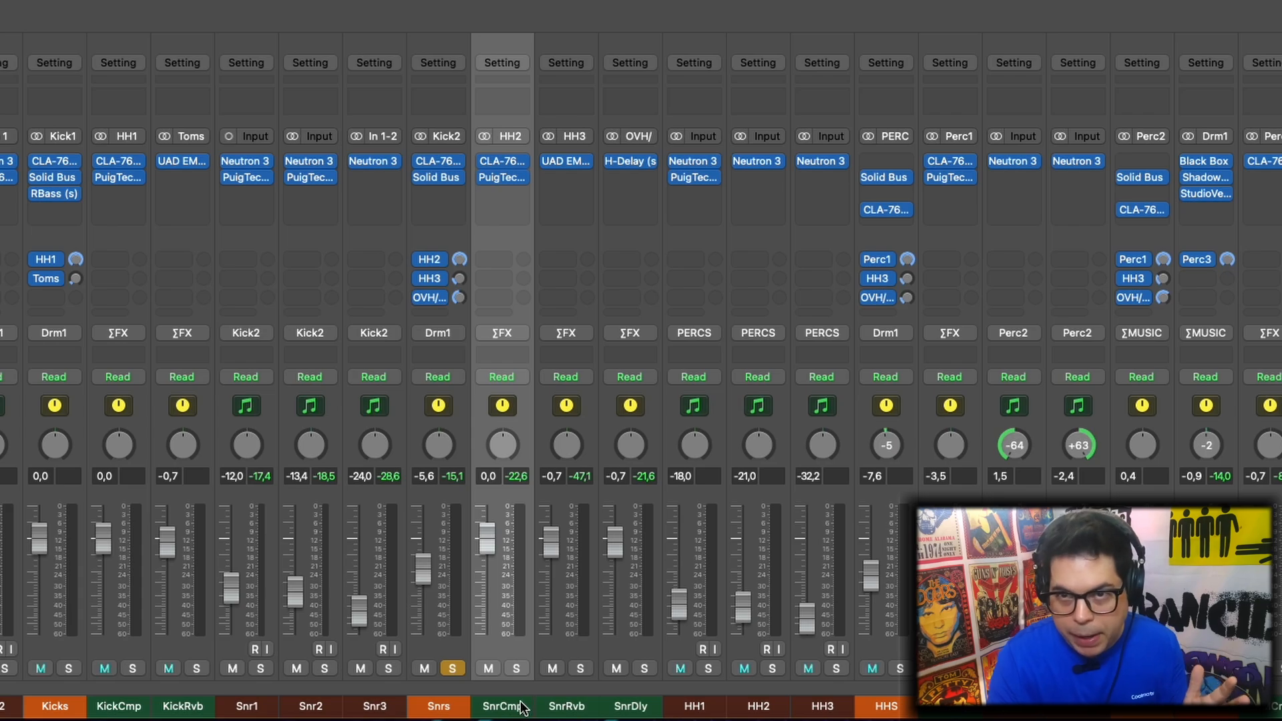
{"action": "left_click", "coordinate": [567, 708]}
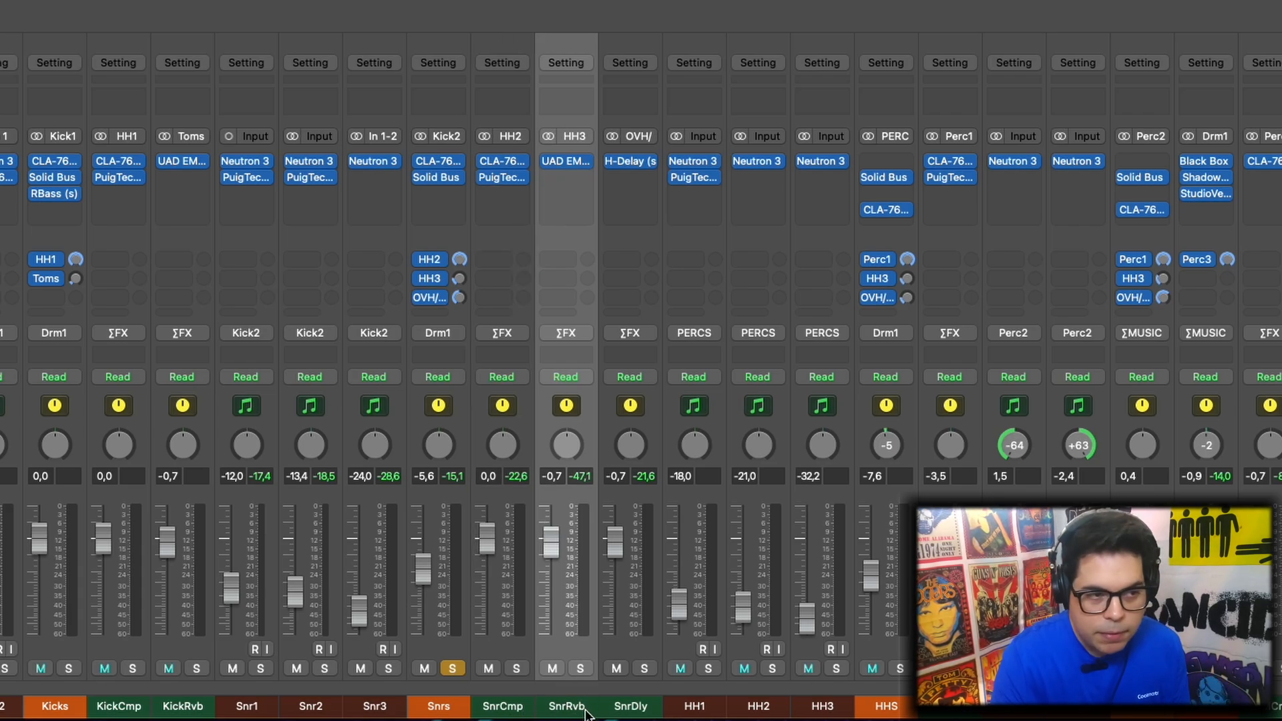
{"action": "left_click", "coordinate": [624, 709]}
{"action": "left_click", "coordinate": [556, 708]}
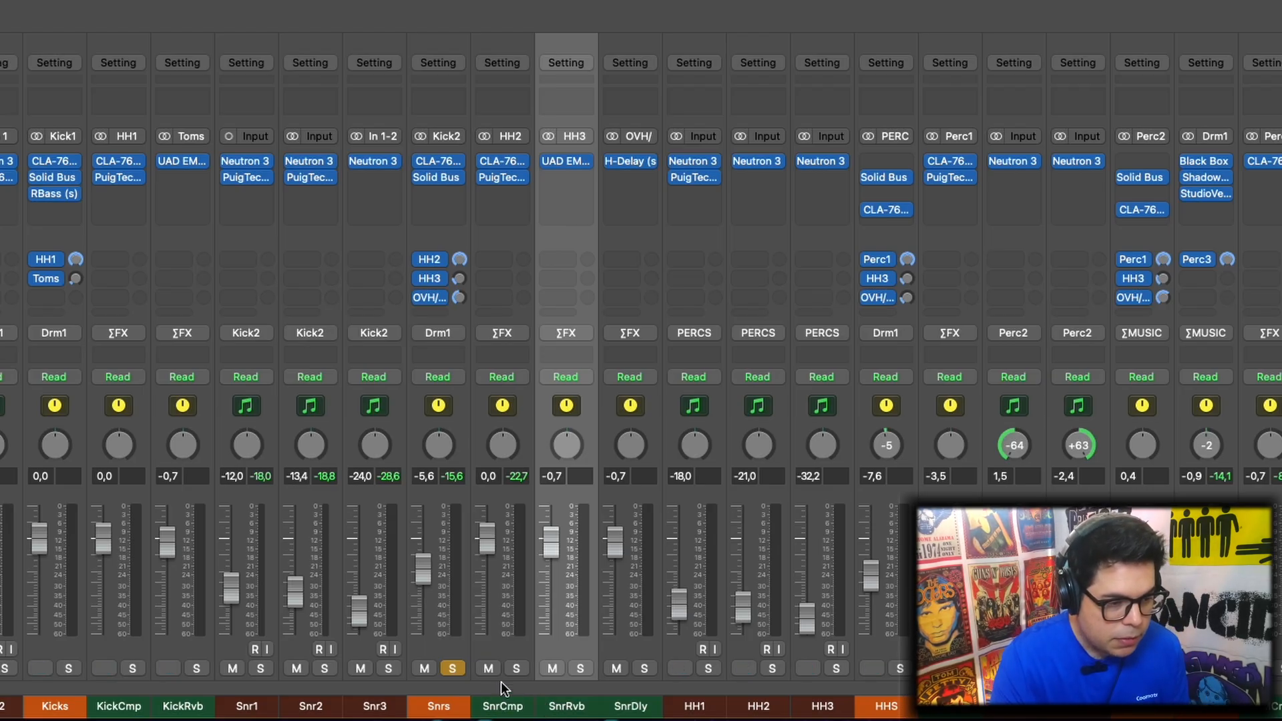
{"action": "left_click", "coordinate": [501, 705]}
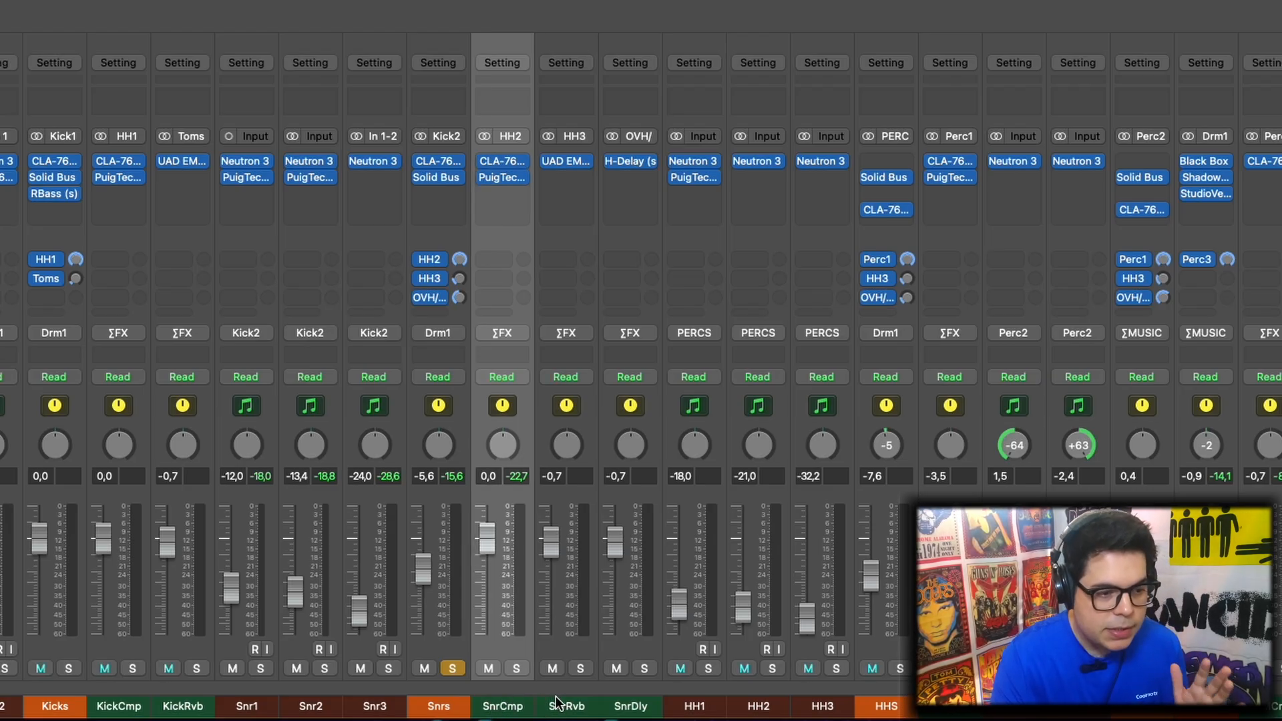
{"action": "left_click", "coordinate": [564, 706]}
{"action": "left_click", "coordinate": [643, 704]}
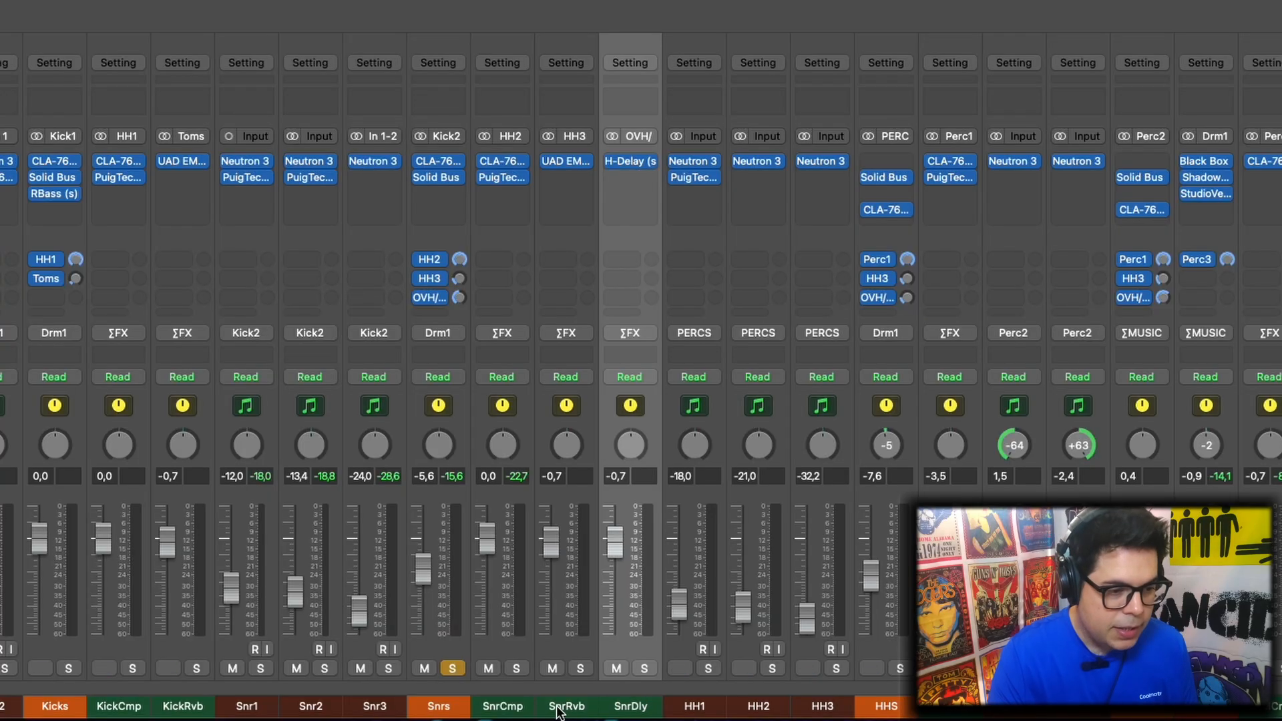
{"action": "left_click", "coordinate": [499, 707]}
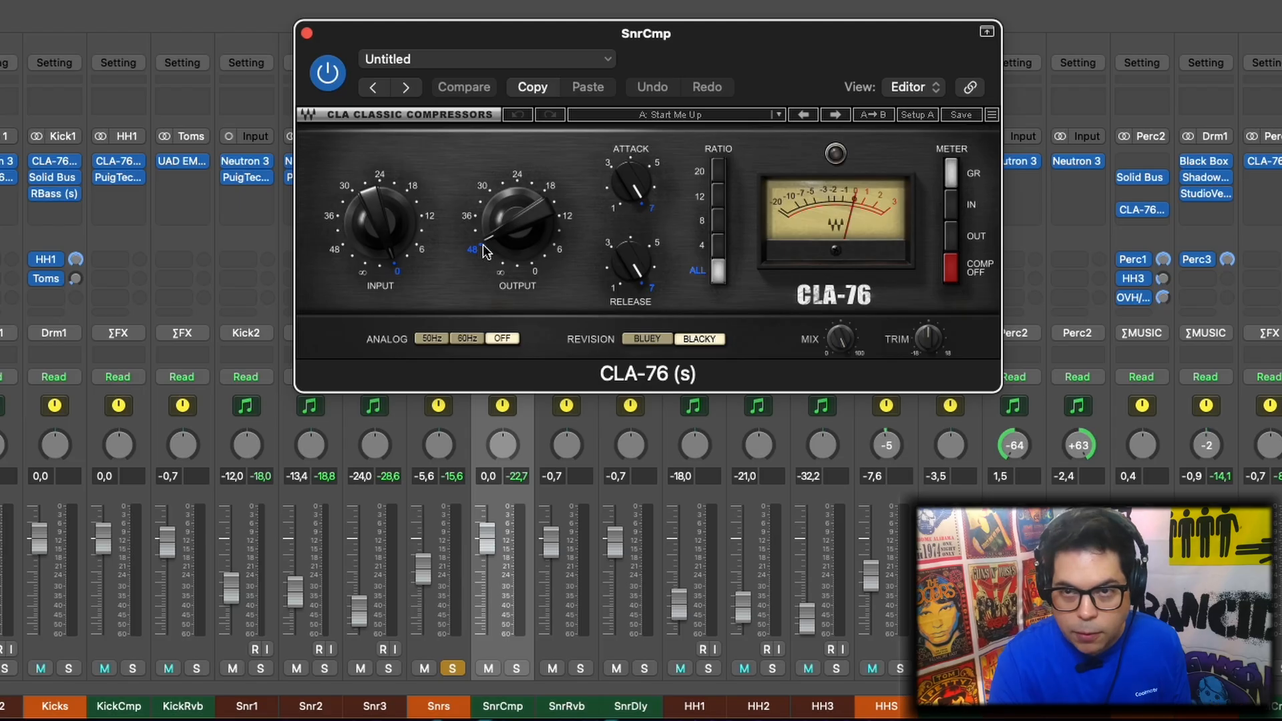
{"action": "left_click", "coordinate": [307, 32]}
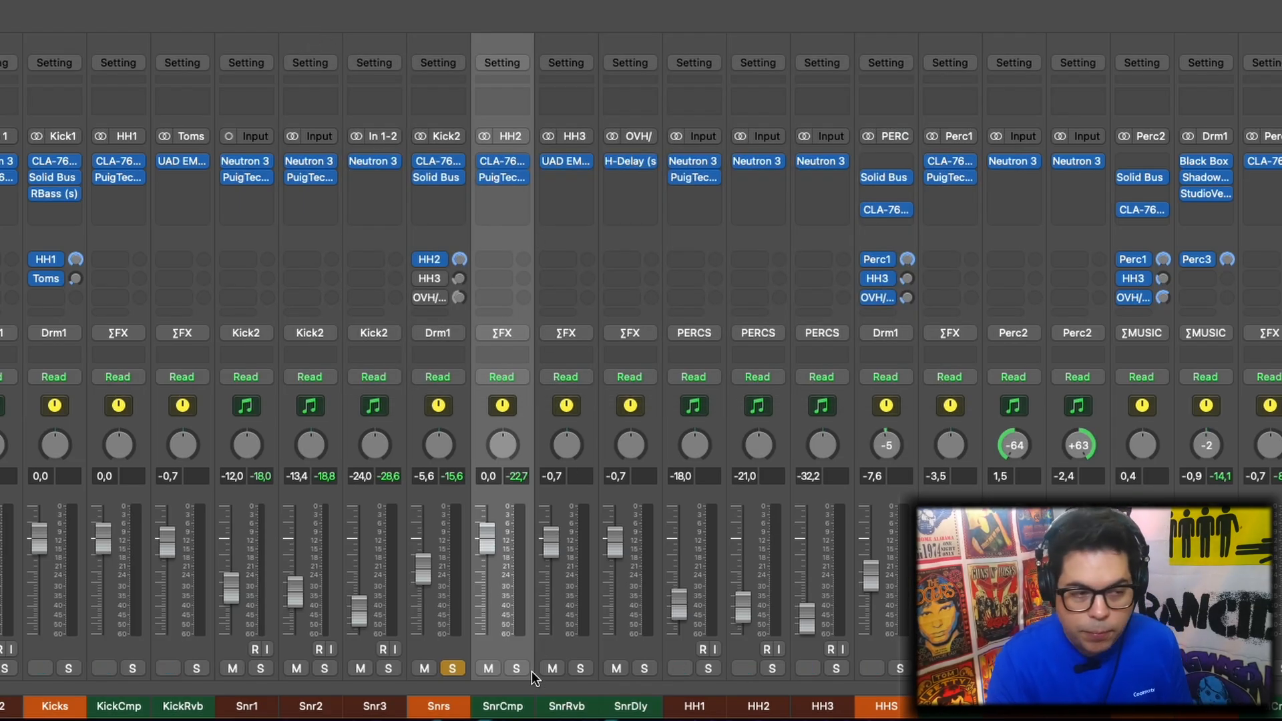
Play the soloed snare bus and toggle the mute on SnrCmp to compare the sound with and without parallel compression
{"action": "key", "text": "space"}
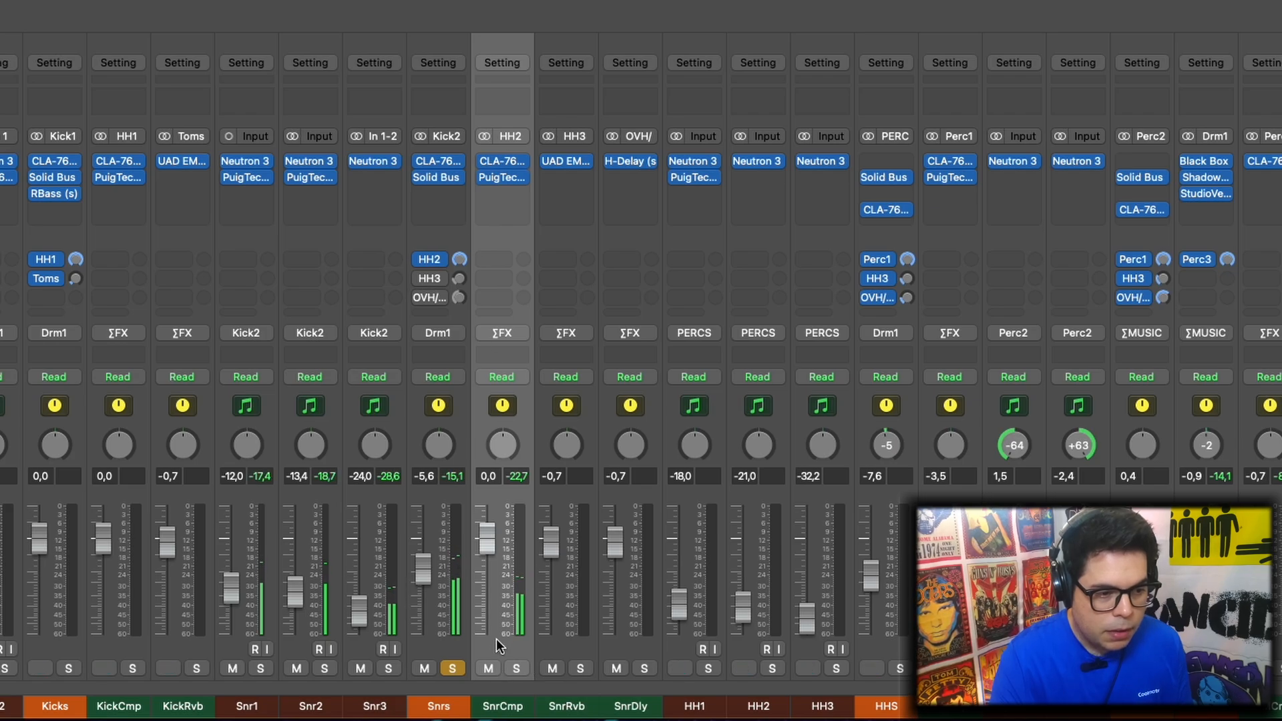
{"action": "left_click", "coordinate": [489, 666]}
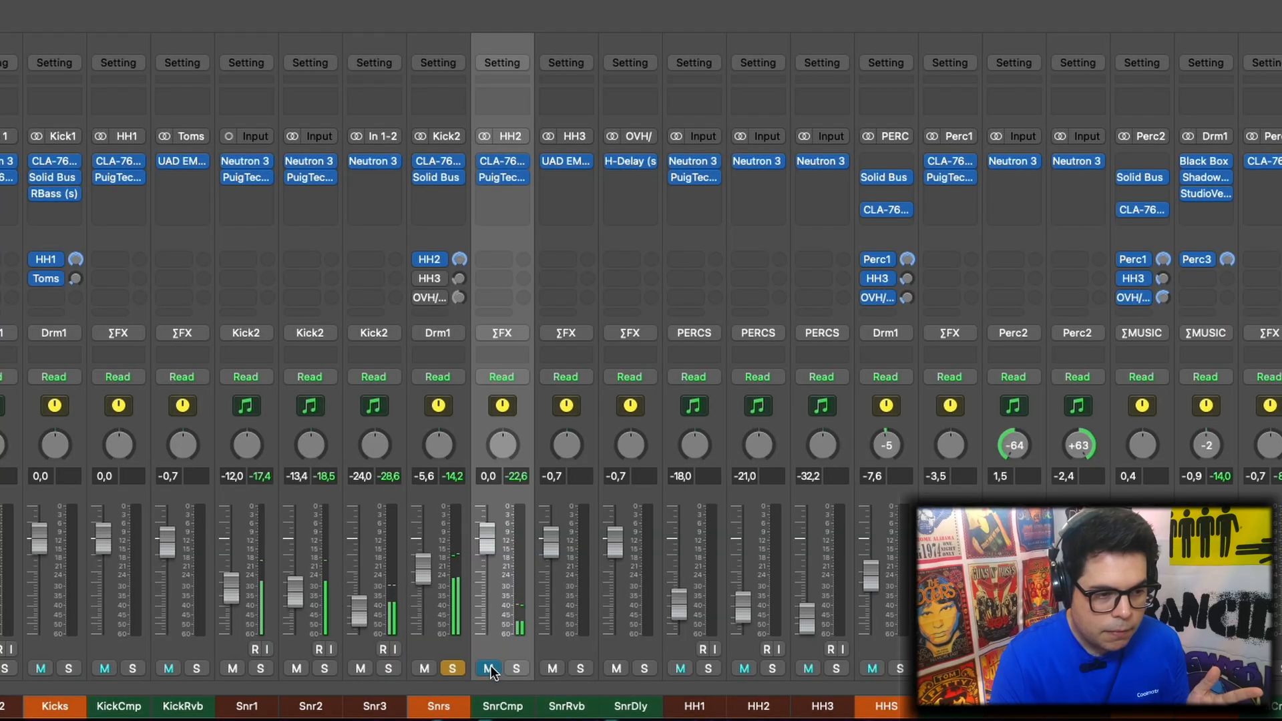
{"action": "left_click", "coordinate": [491, 666]}
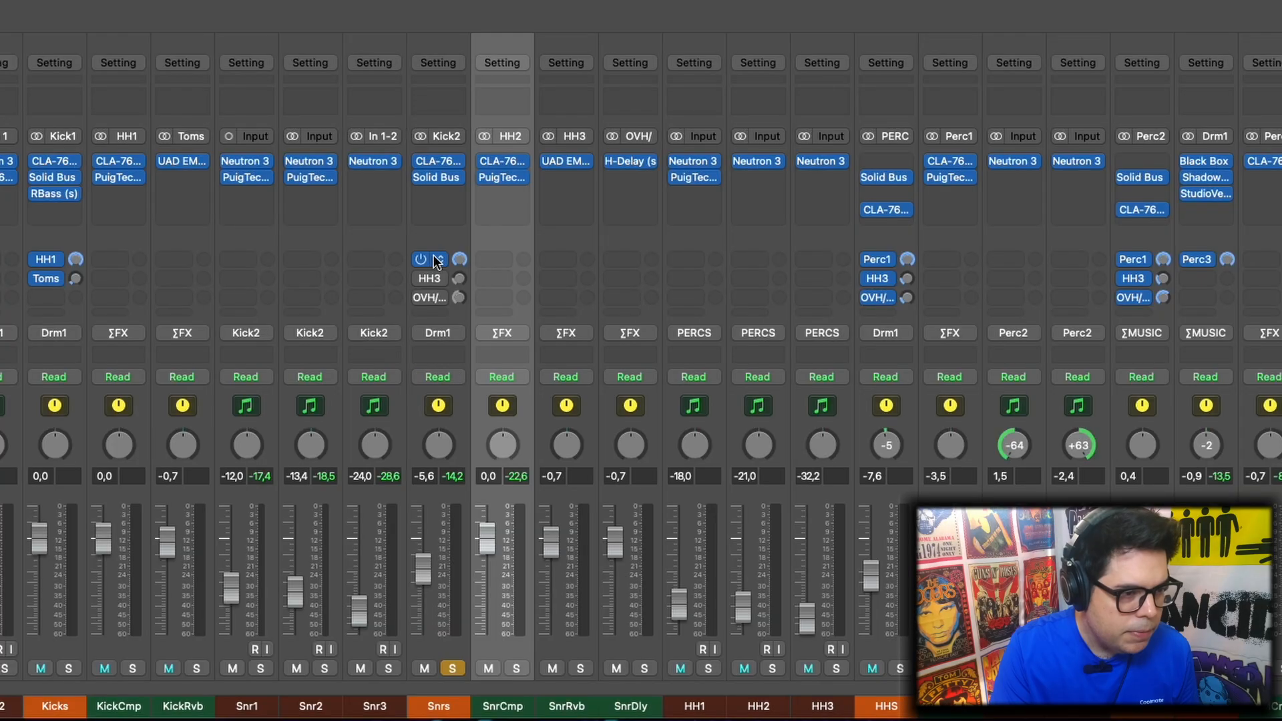
Review the UAD EMT 140 on SnrRvb, and audition the soloed snare bus through its HH3 reverb send, toggling the SnrRvb mute
{"action": "left_click", "coordinate": [575, 161]}
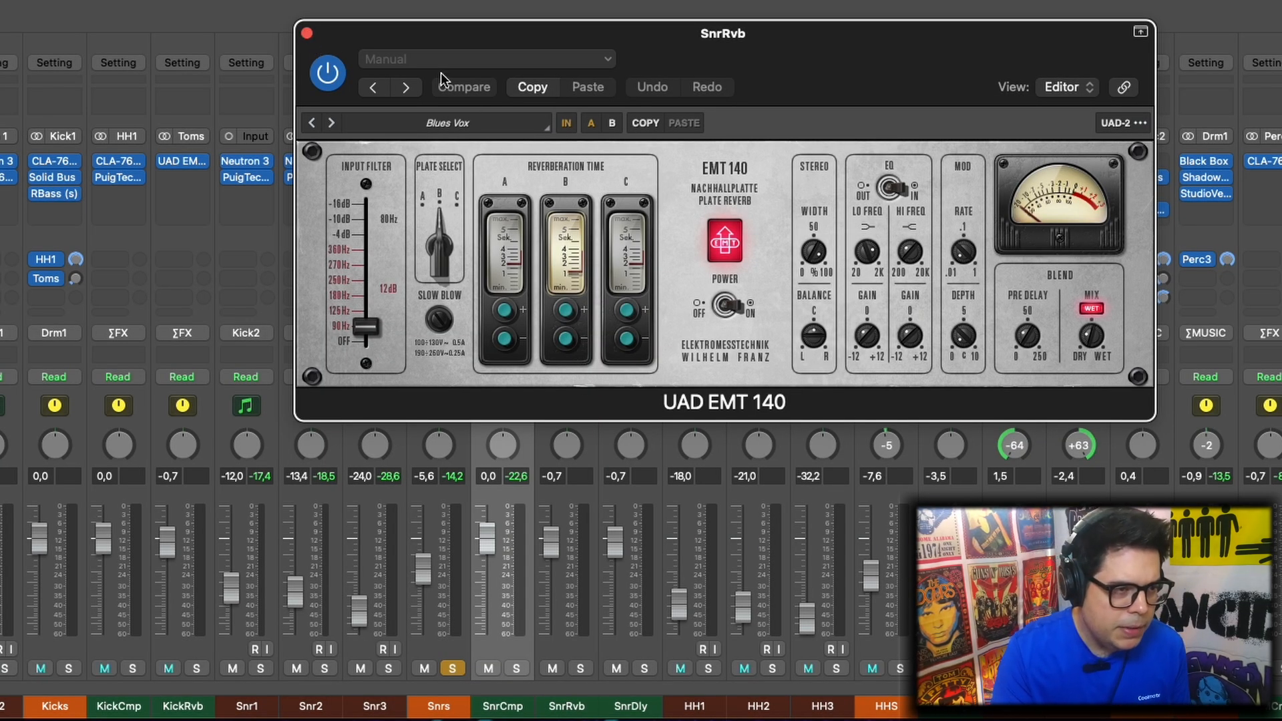
{"action": "left_click_drag", "start_coordinate": [401, 34], "coordinate": [700, 2]}
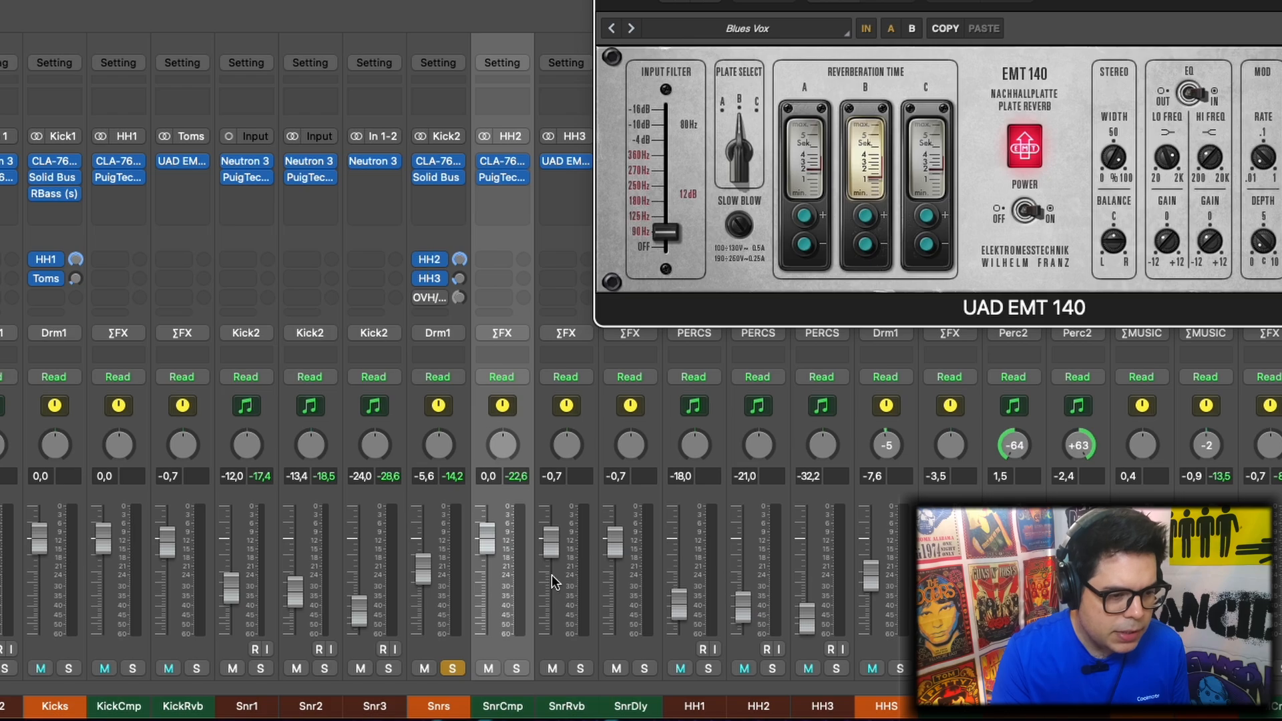
{"action": "key", "text": "space"}
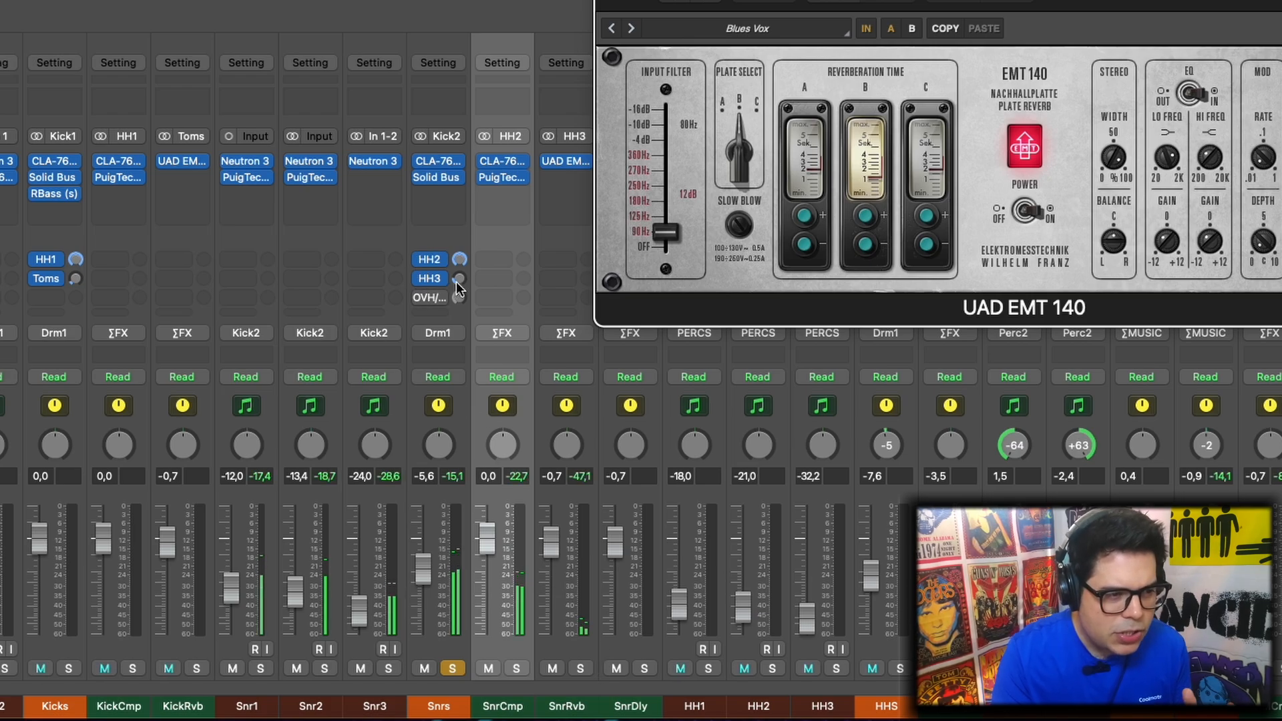
{"action": "left_click", "coordinate": [551, 668]}
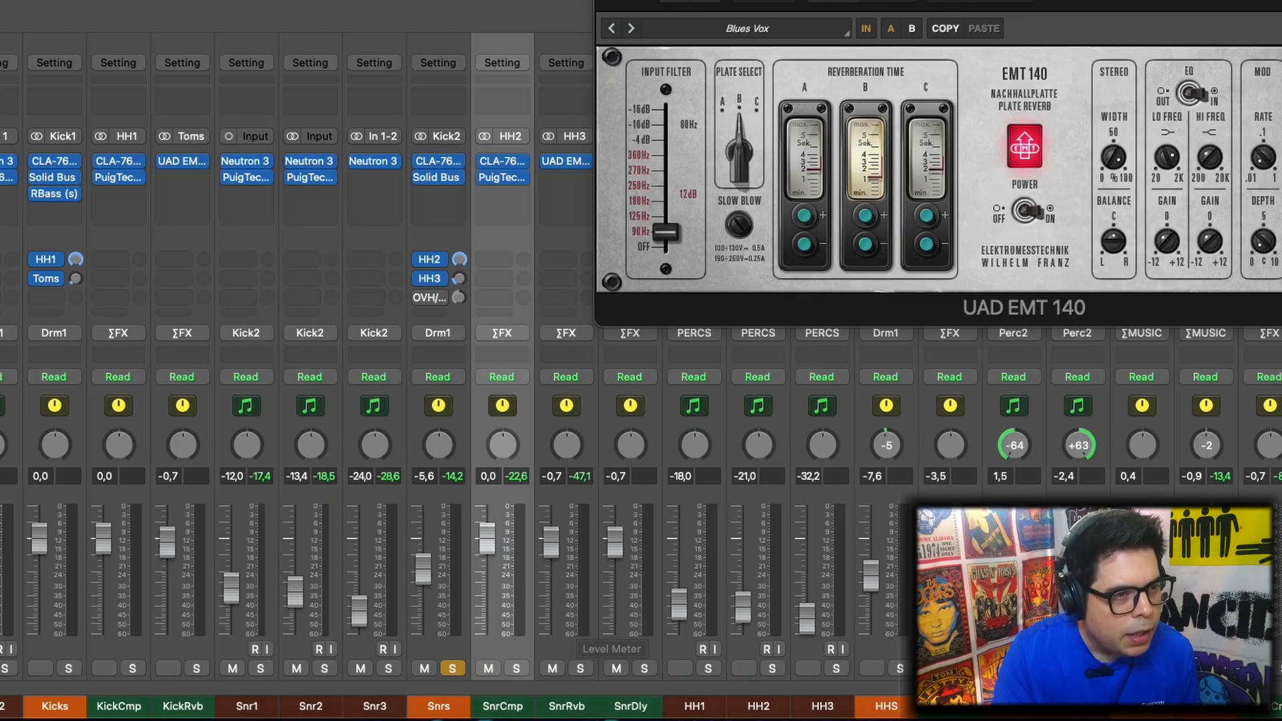
{"action": "key", "text": "super+w"}
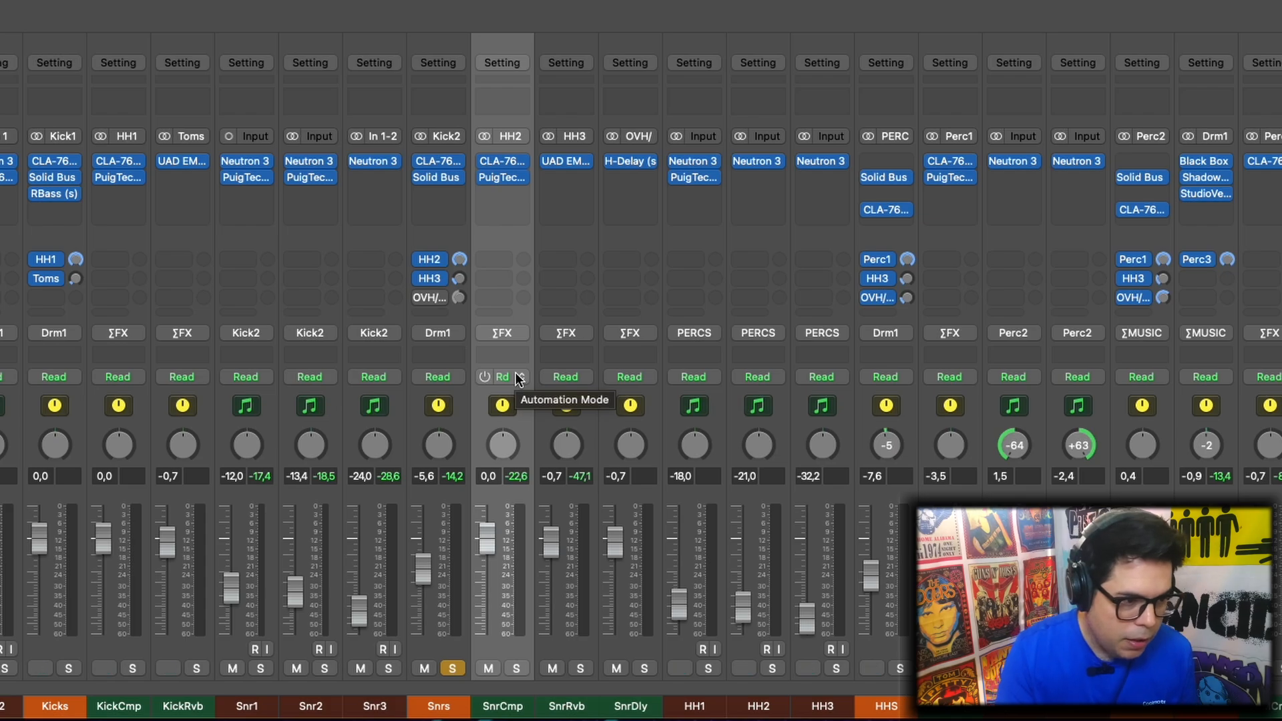
Enable the OVH send on the Snrs bus and review the H-Delay settings on SnrDly, closing the plug-in after viewing
{"action": "left_click", "coordinate": [423, 296]}
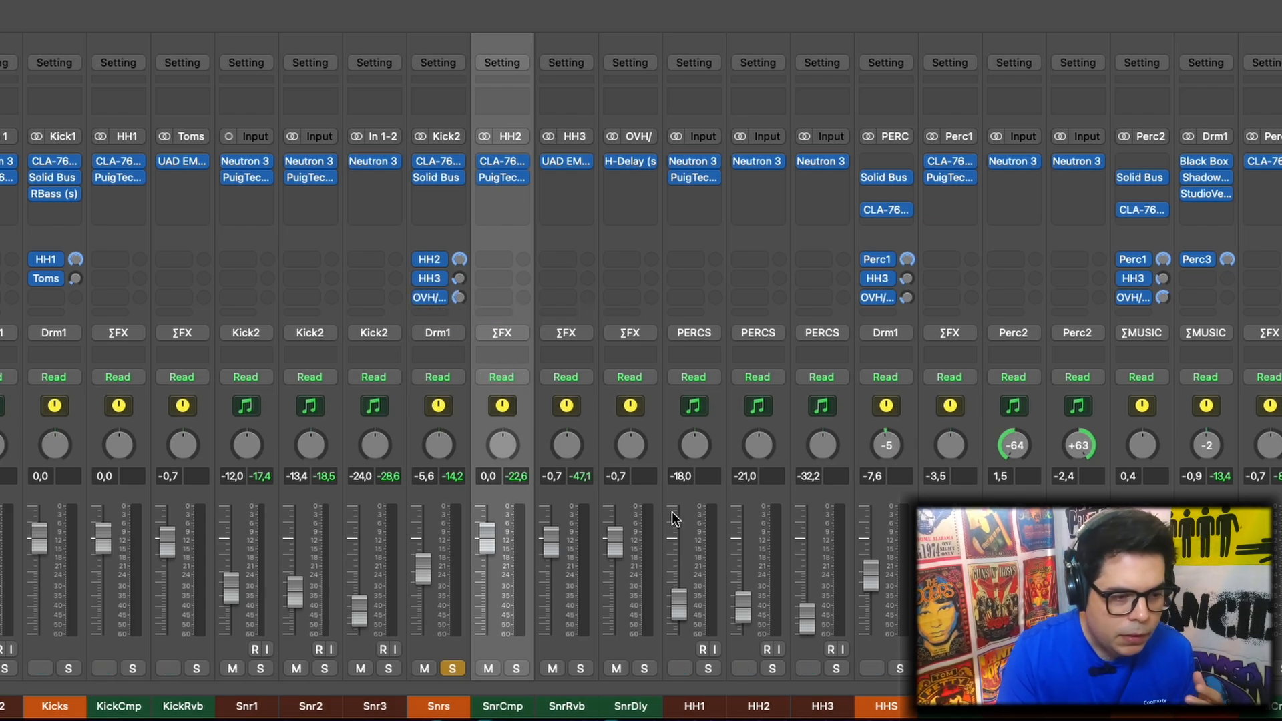
{"action": "left_click", "coordinate": [643, 708]}
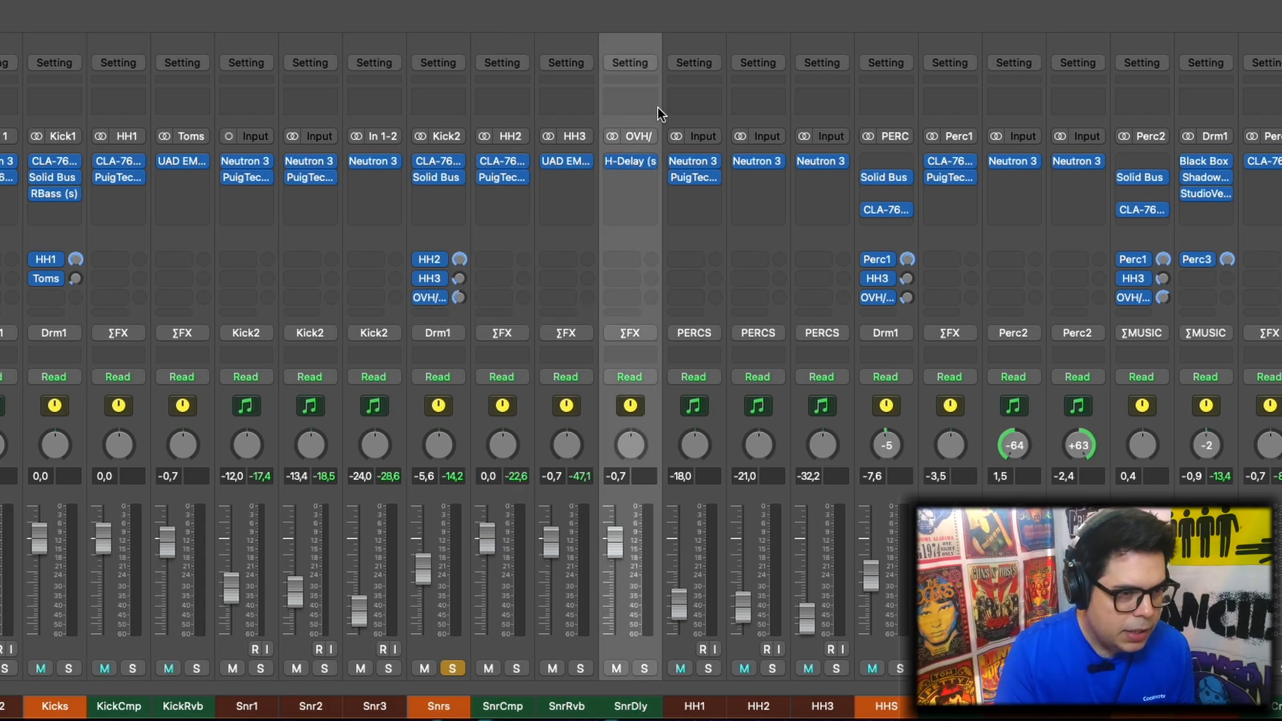
{"action": "left_click", "coordinate": [635, 163]}
{"action": "left_click", "coordinate": [702, 45]}
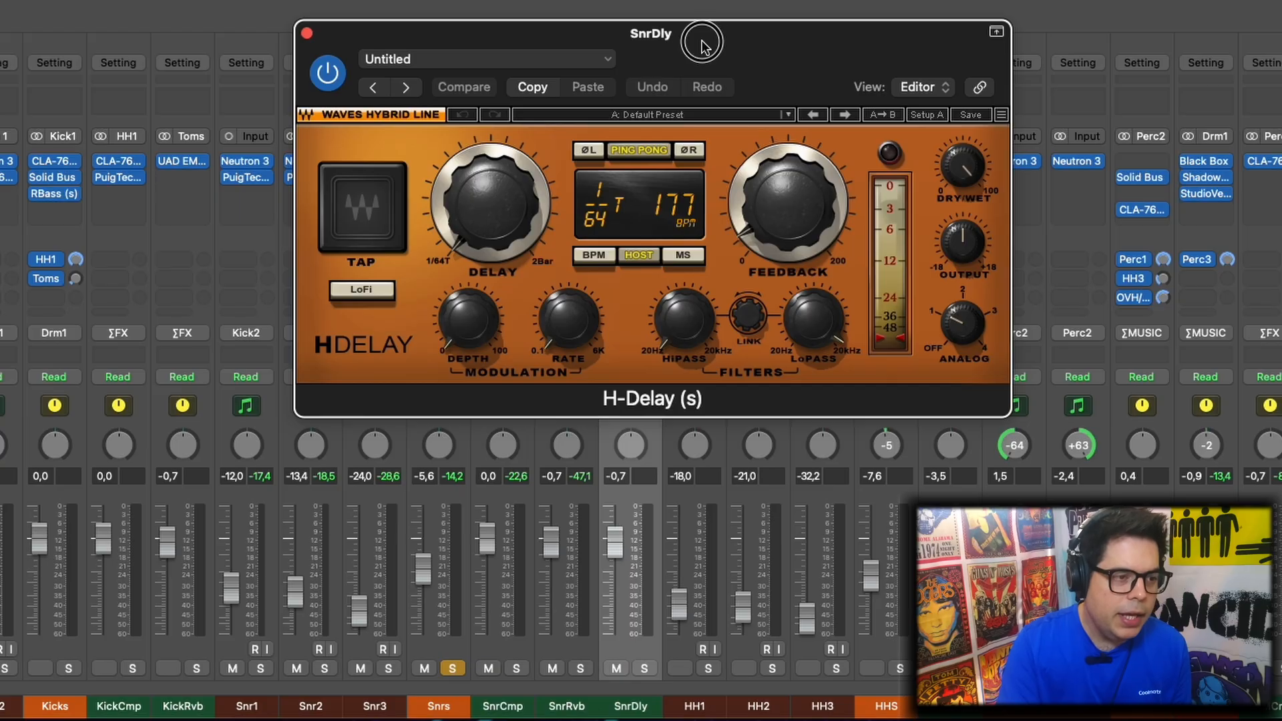
{"action": "left_click_drag", "start_coordinate": [701, 45], "coordinate": [646, 20]}
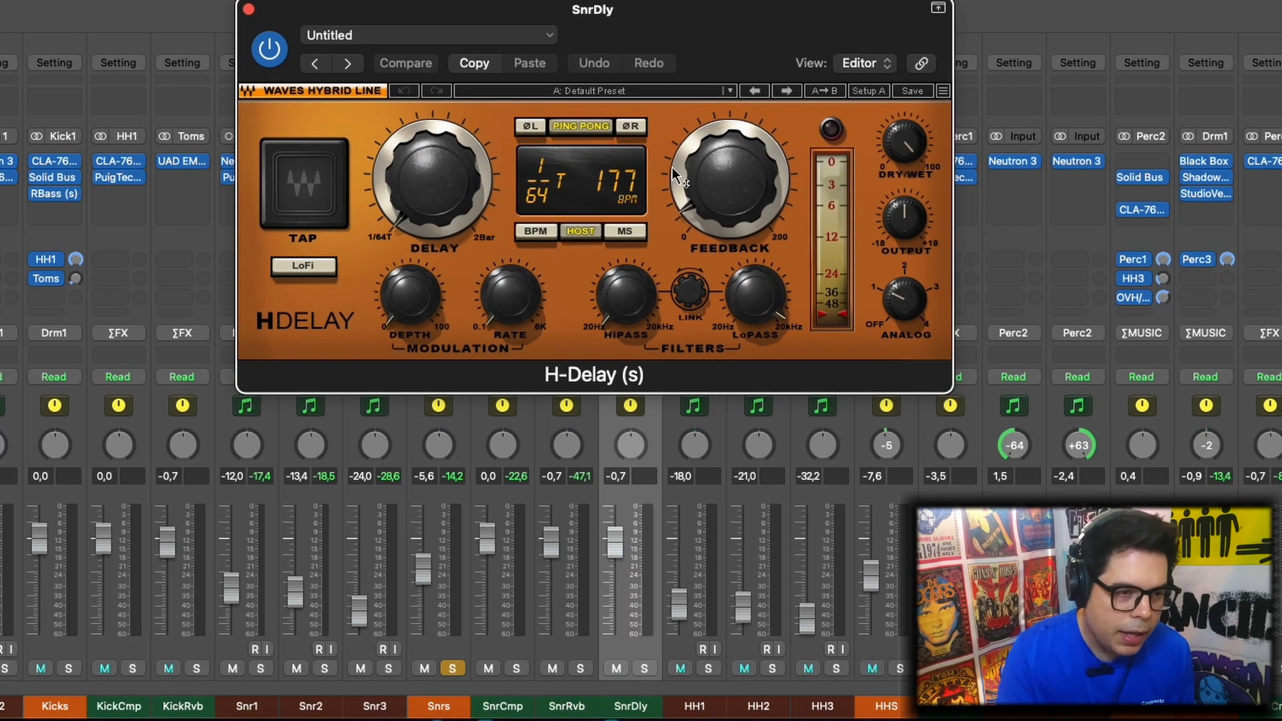
{"action": "mouse_move", "coordinate": [693, 222]}
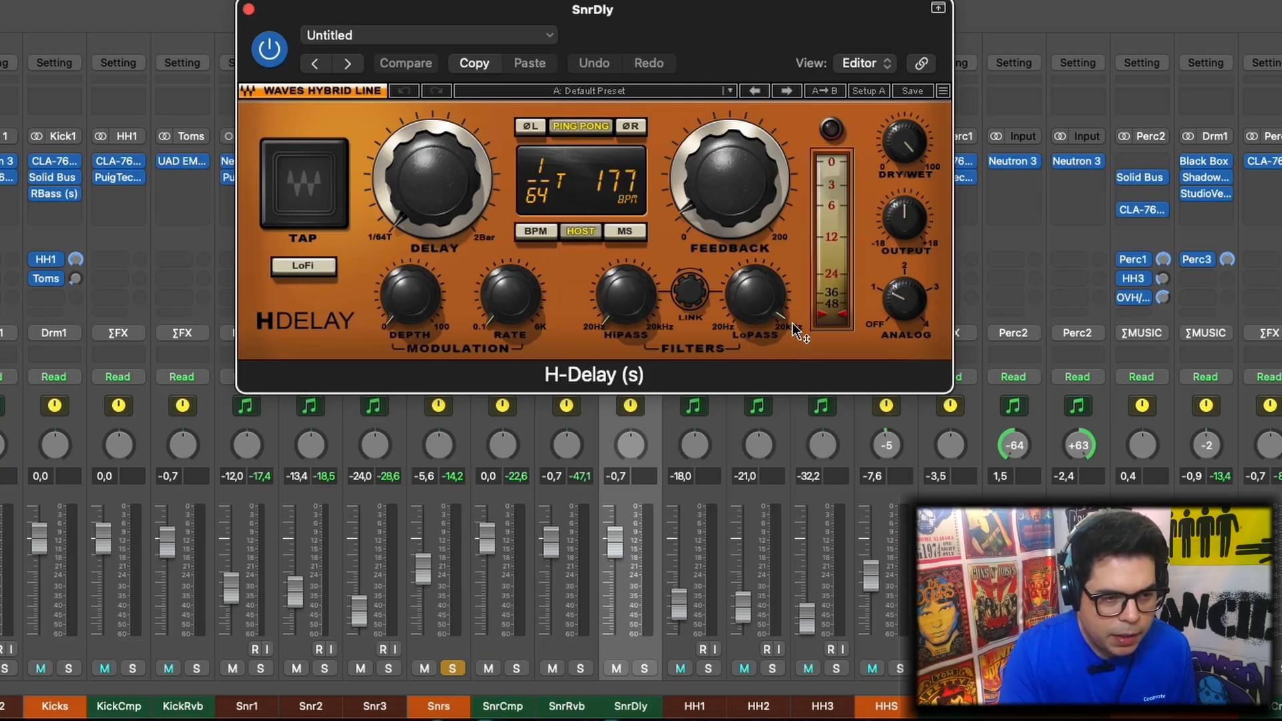
{"action": "mouse_move", "coordinate": [785, 323]}
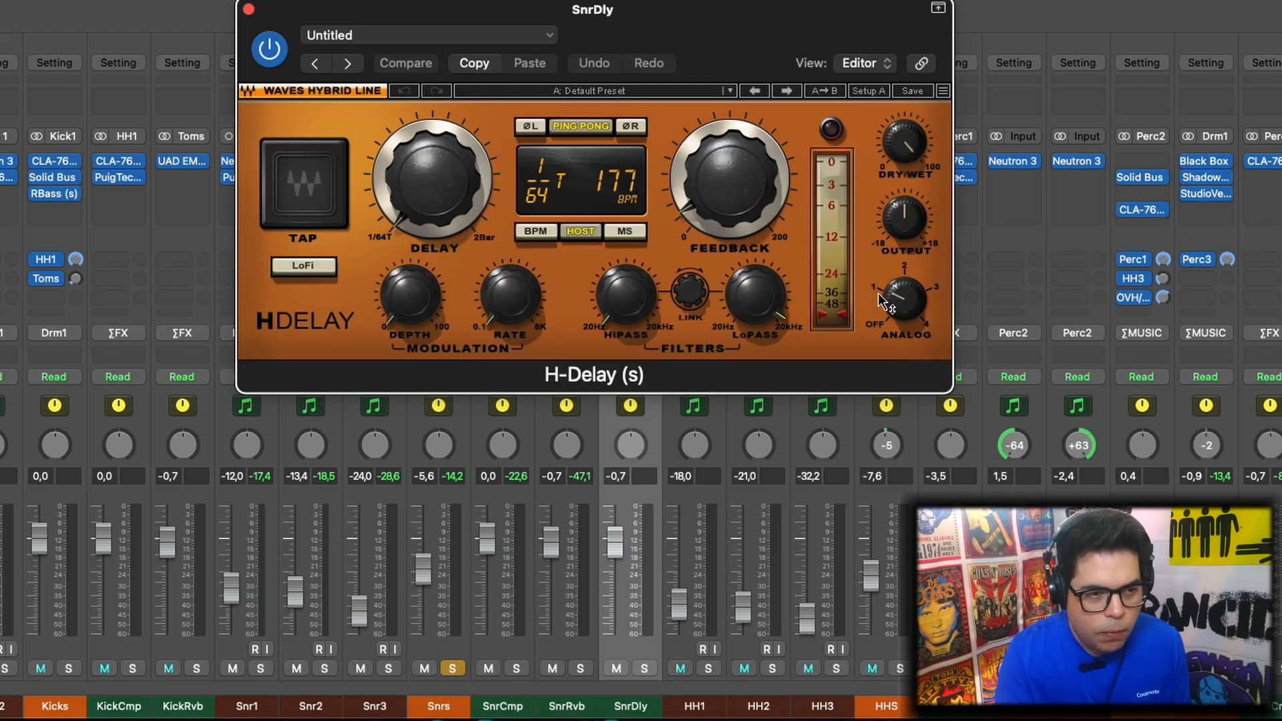
{"action": "left_click", "coordinate": [248, 9]}
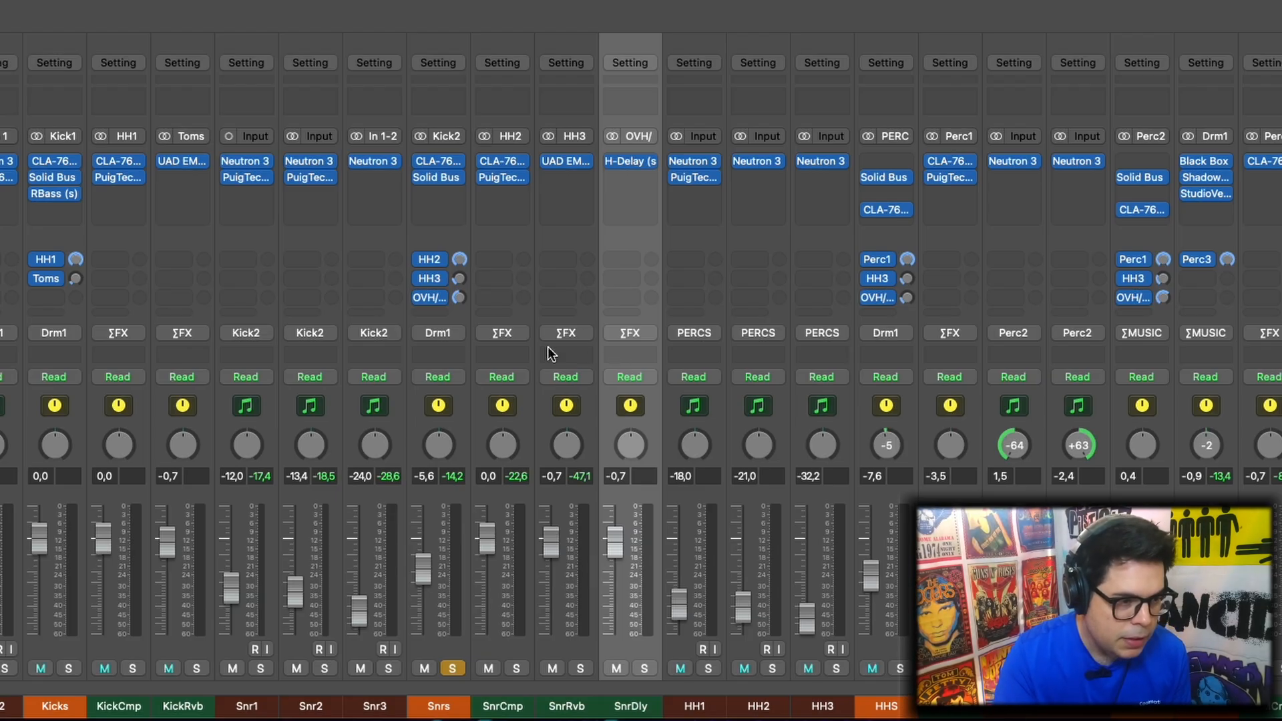
Play the soloed snare bus, toggling its OVH send and the SnrDly mute to compare the sound with and without delay
{"action": "left_click", "coordinate": [427, 297]}
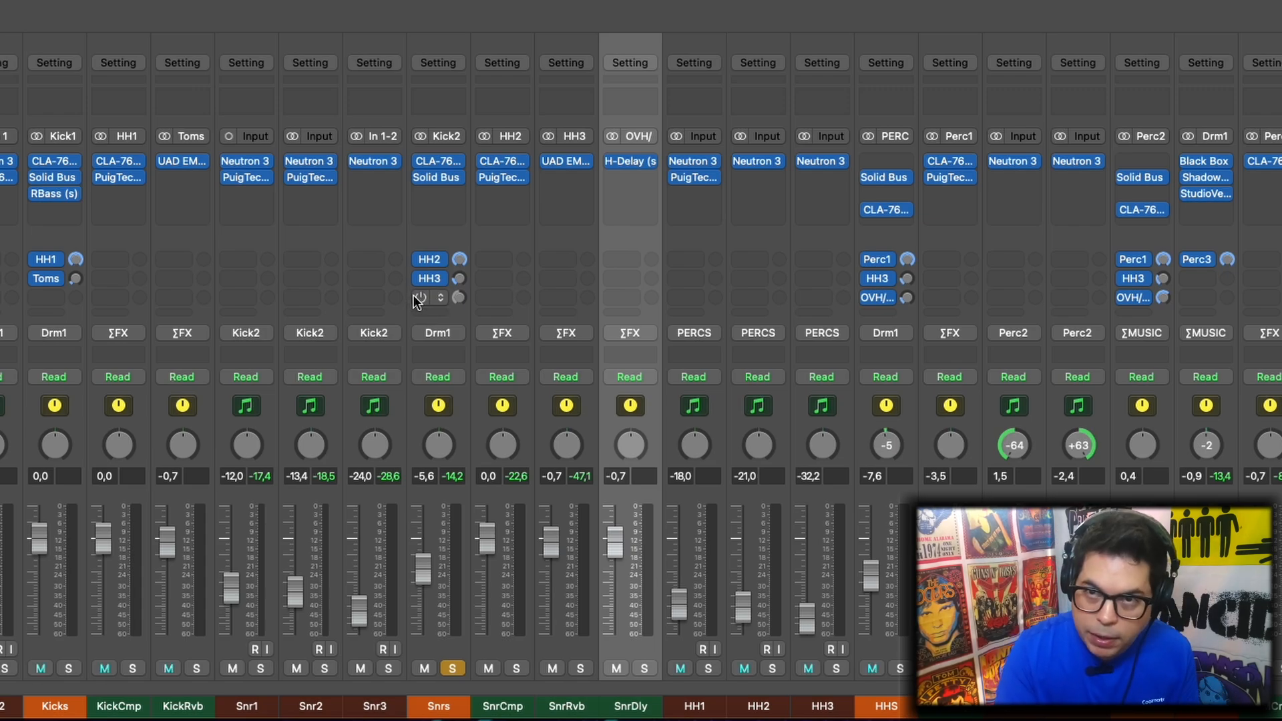
{"action": "key", "text": "space"}
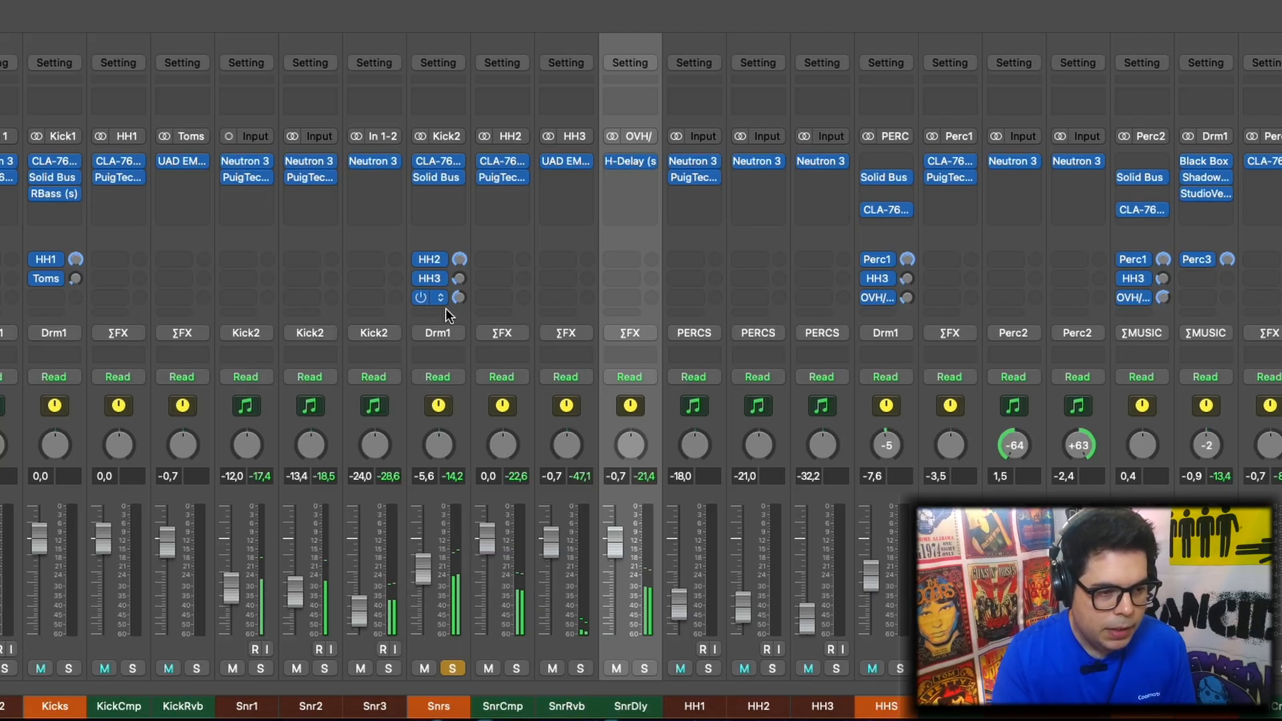
{"action": "left_click", "coordinate": [620, 670]}
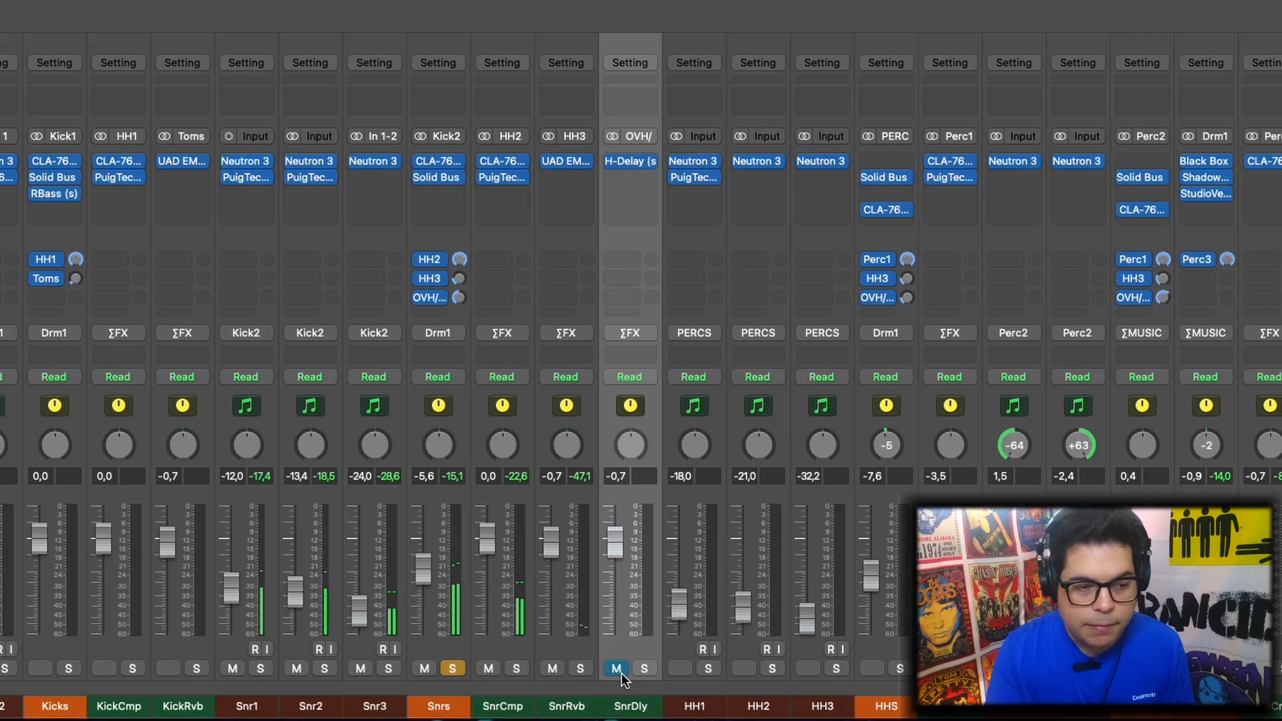
{"action": "left_click", "coordinate": [617, 669]}
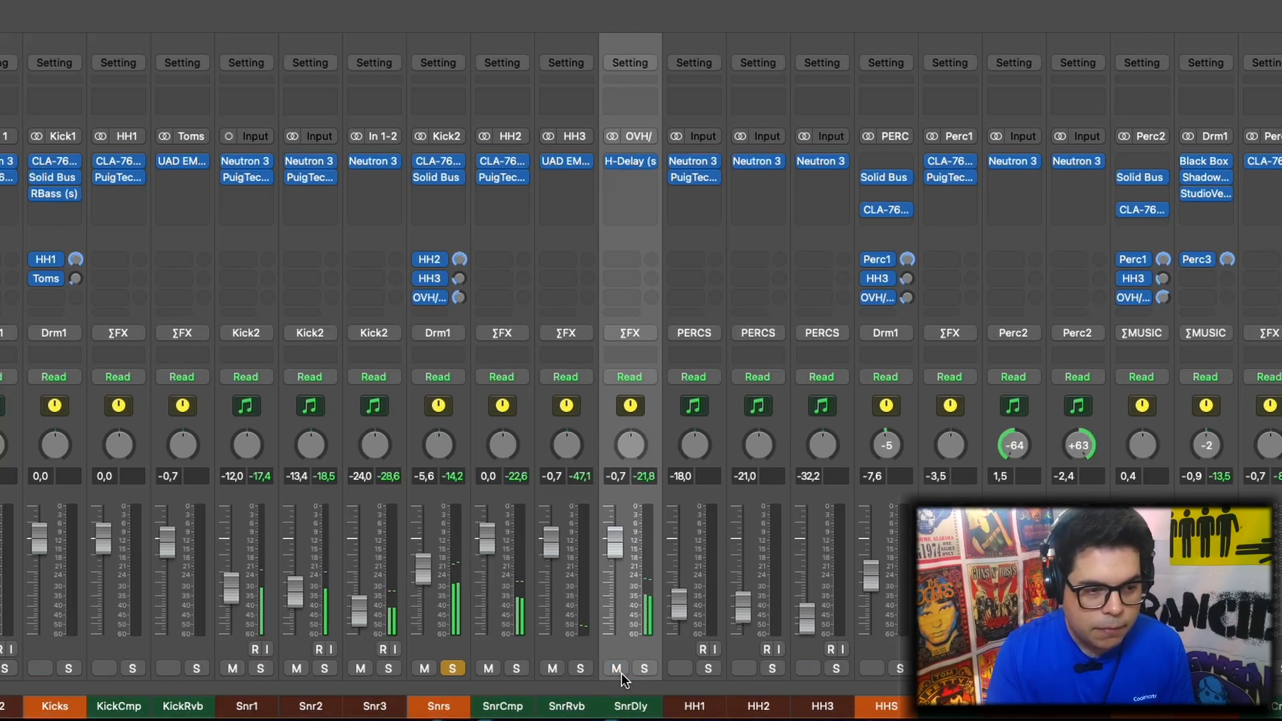
{"action": "left_click", "coordinate": [622, 671]}
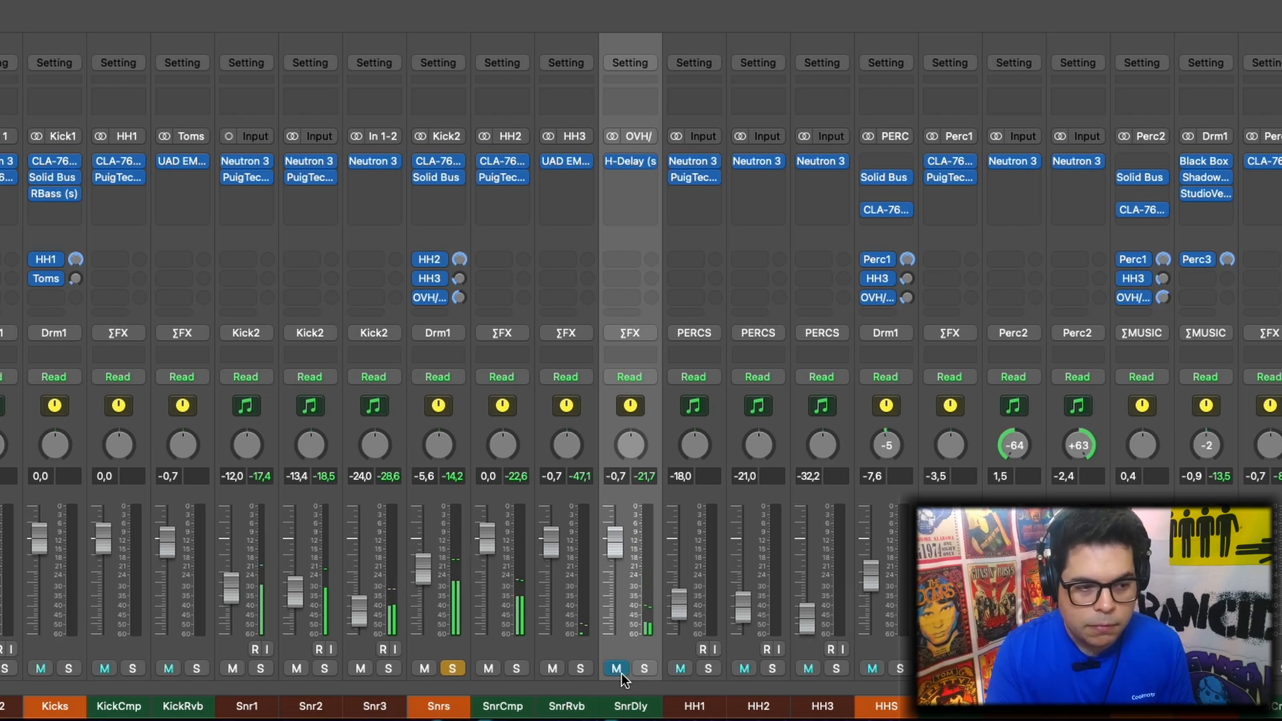
{"action": "left_click", "coordinate": [617, 669]}
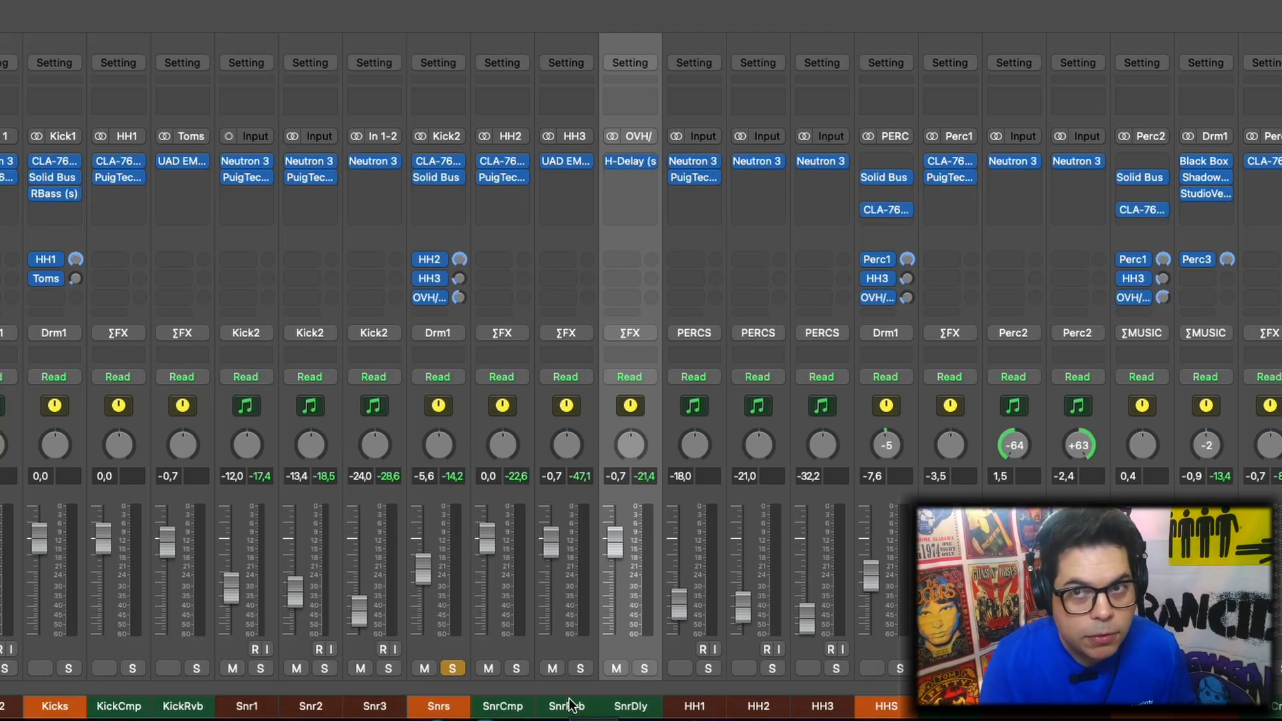
Unsolo the Snrs bus and play the full mix, muting and unmuting SnrDly to compare the delay in context
{"action": "left_click", "coordinate": [452, 669]}
{"action": "key", "text": "space"}
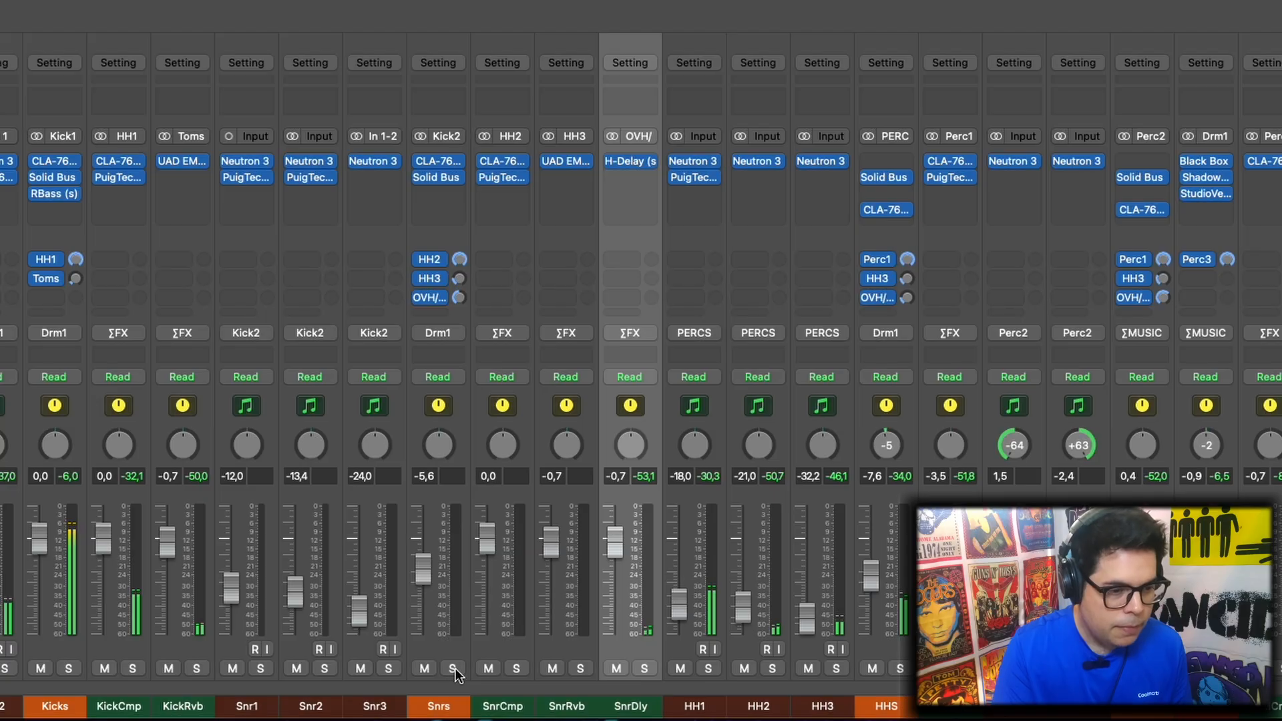
{"action": "left_click", "coordinate": [615, 673]}
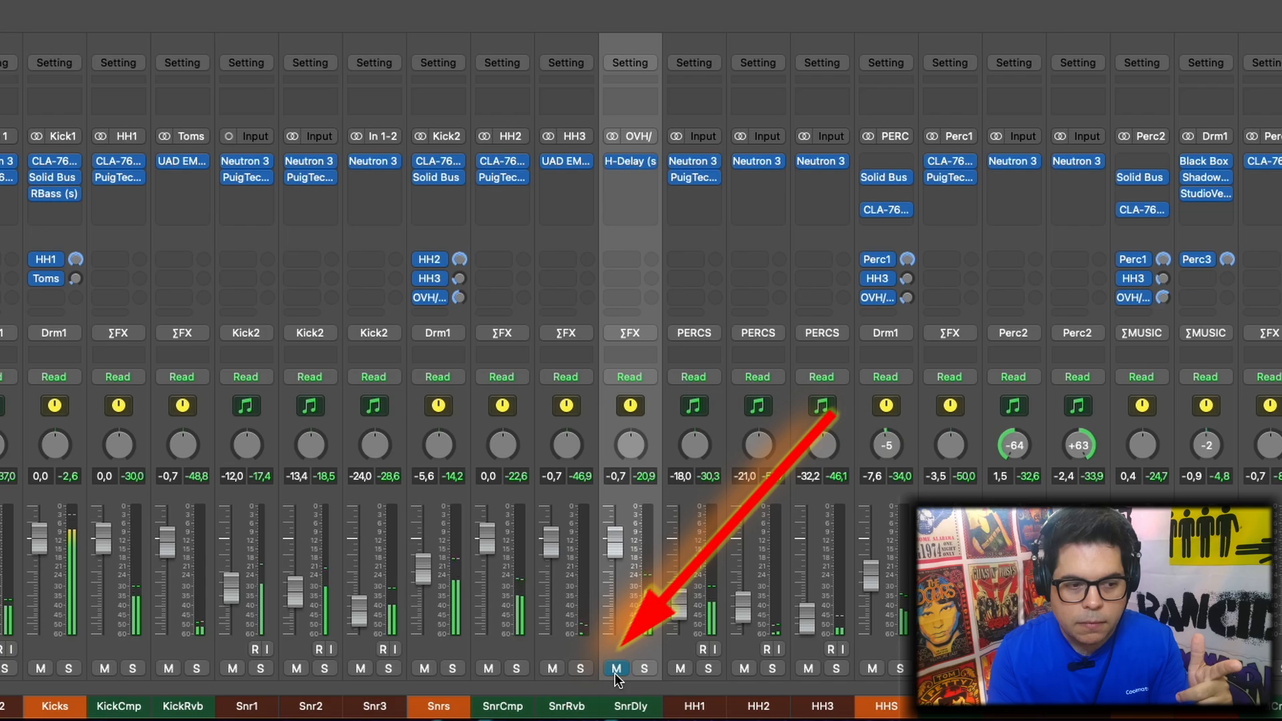
{"action": "left_click", "coordinate": [615, 674]}
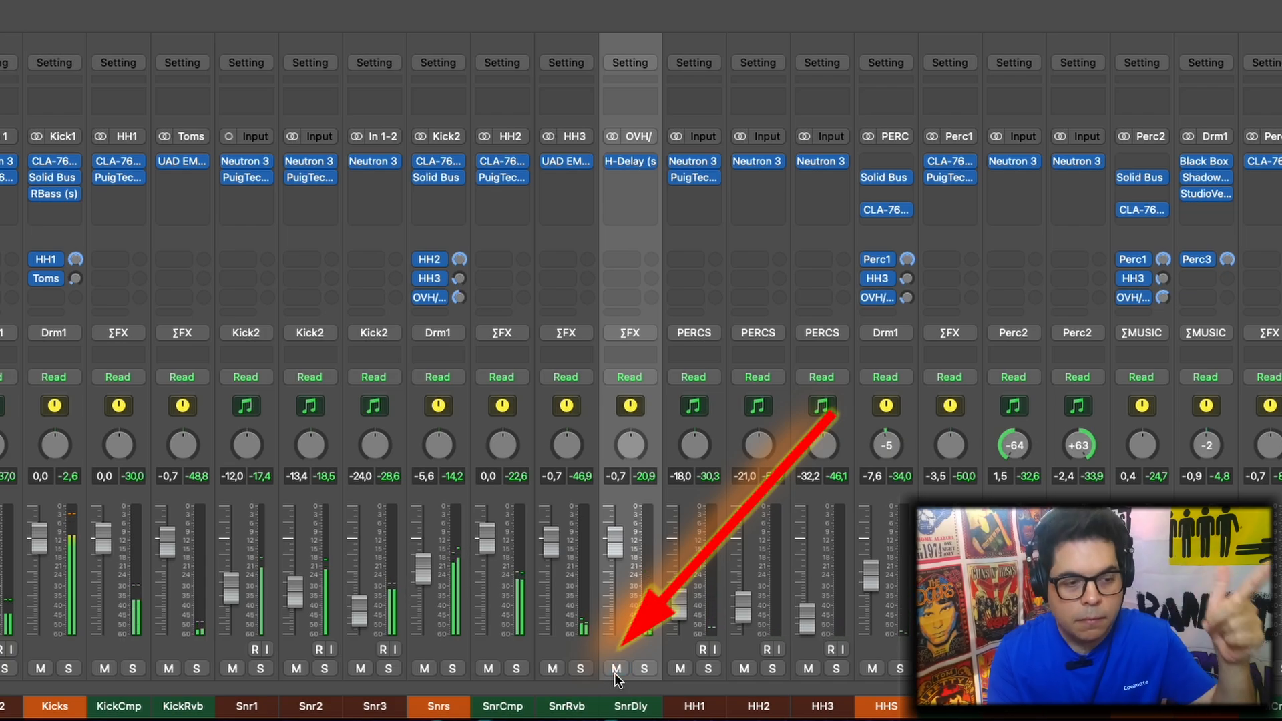